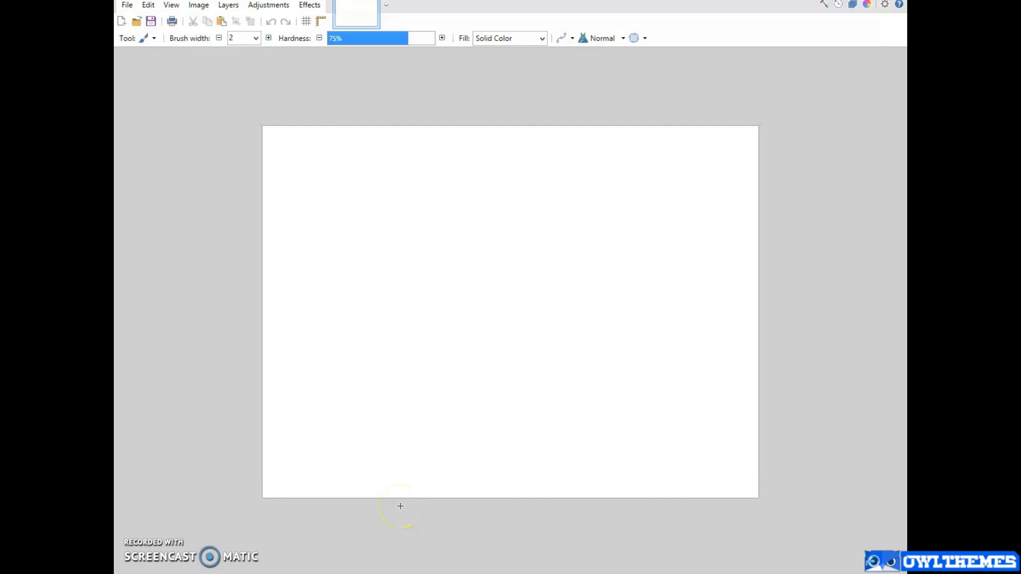
Show the Tools and Colors panels in the workspace
left_click(392, 515)
left_click_drag(429, 356, 440, 321)
left_click(823, 7)
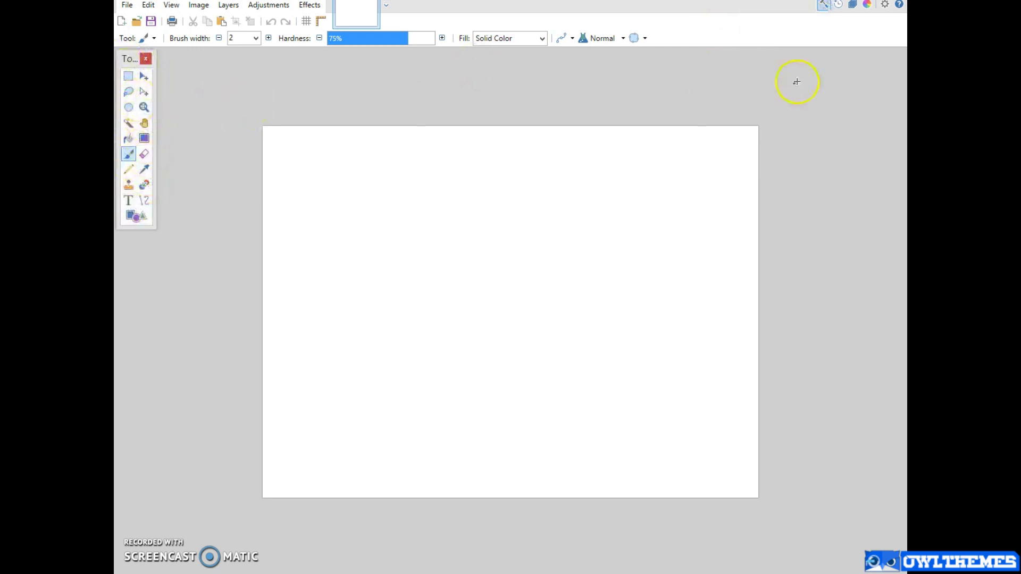
left_click(868, 5)
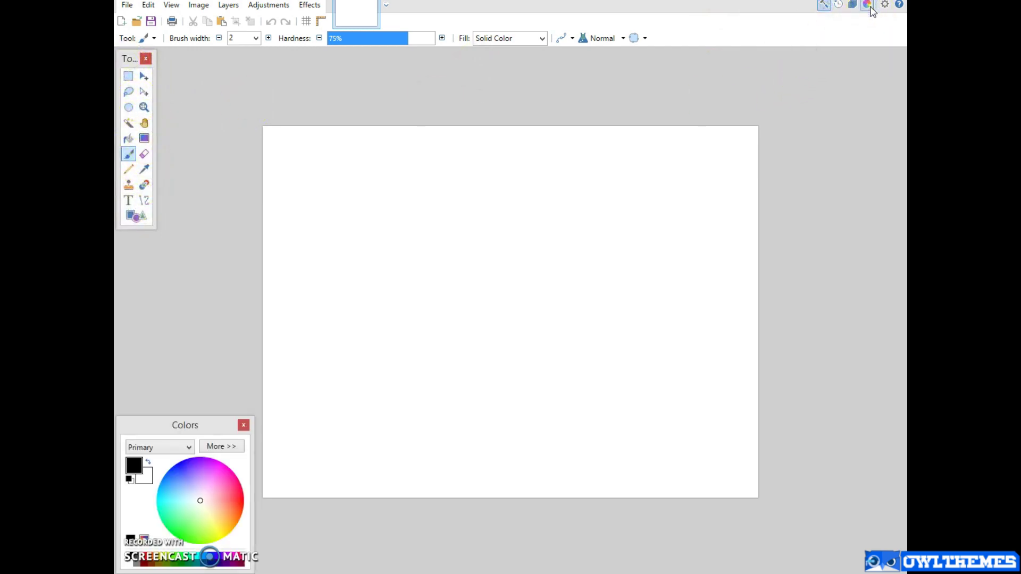
Paint a test dot on the blank canvas, then close the image with Ctrl+W
left_click(362, 248)
mouse_move(383, 326)
left_mouse_down()
mouse_move(354, 232)
mouse_move(352, 250)
mouse_move(217, 84)
mouse_move(245, 117)
left_mouse_up()
key("ctrl+w")
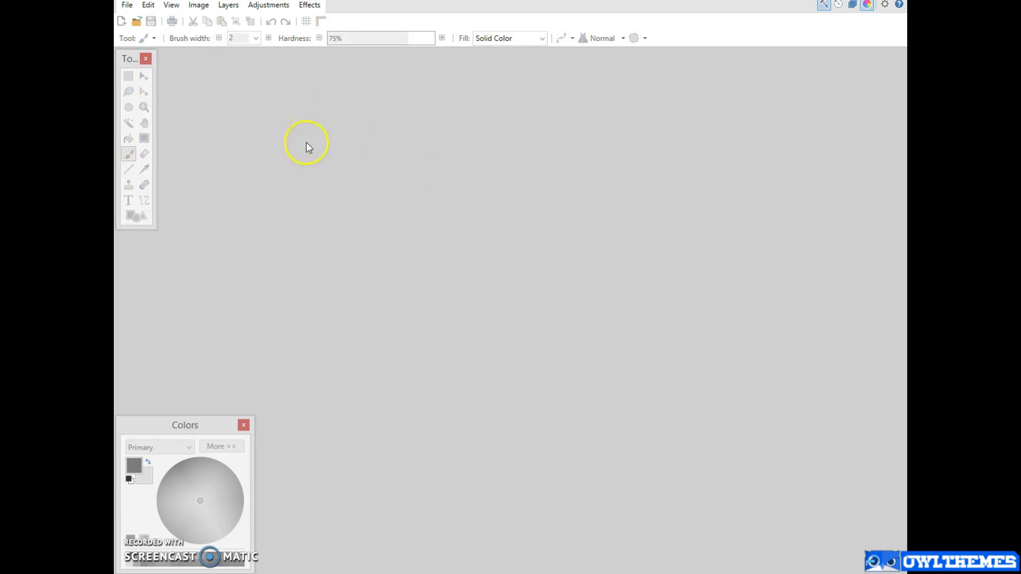
Create a new blank image at width 800 and height 600 pixels
left_click(121, 22)
left_click_drag(460, 203, 459, 139)
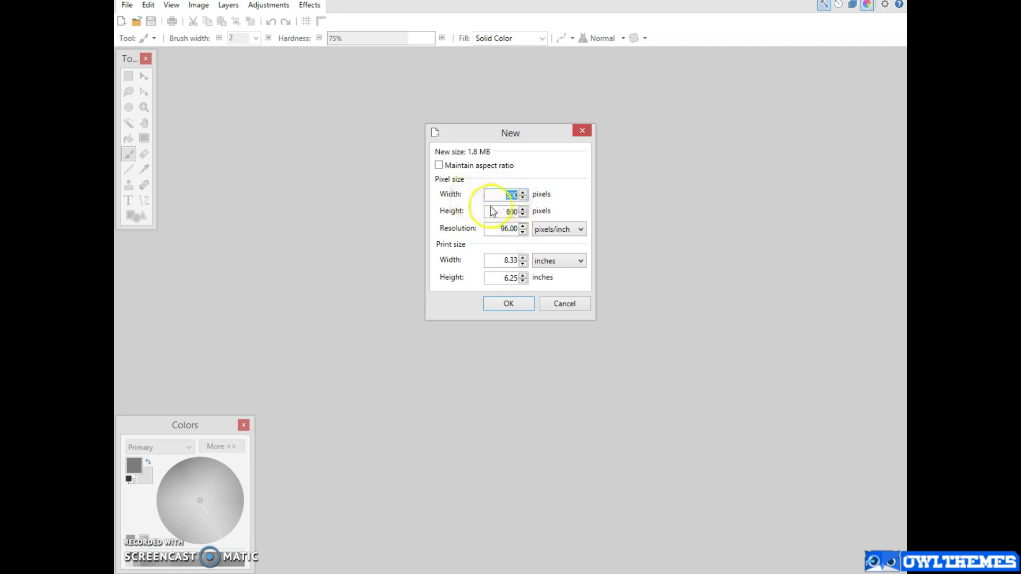
left_click(506, 303)
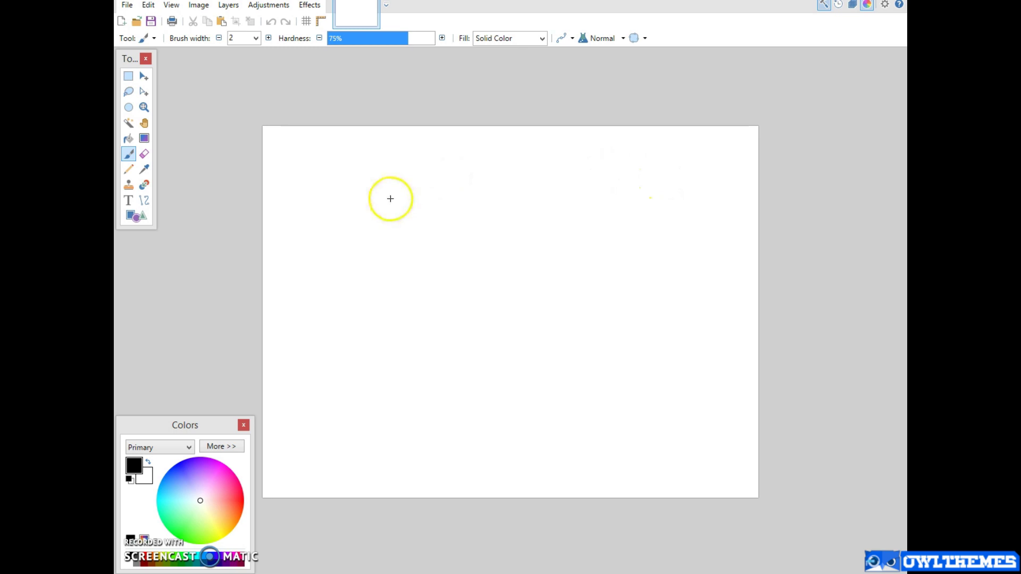
left_click(129, 124)
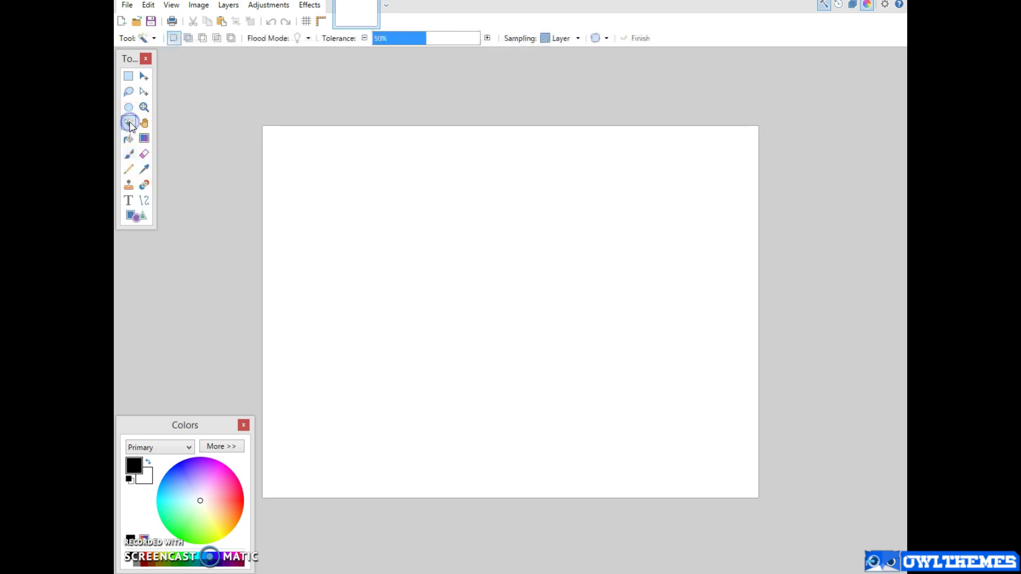
left_click(339, 214)
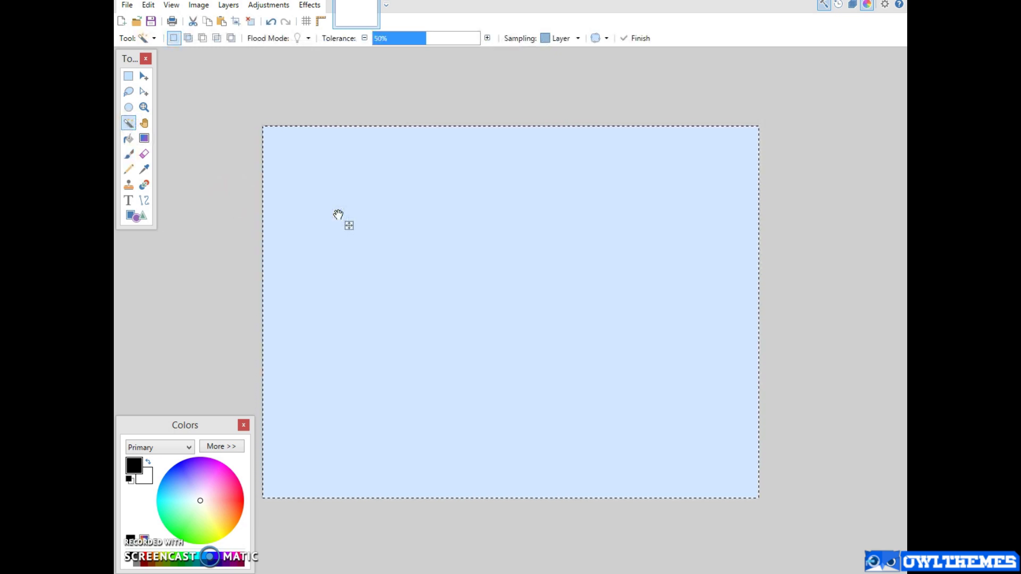
key("Delete")
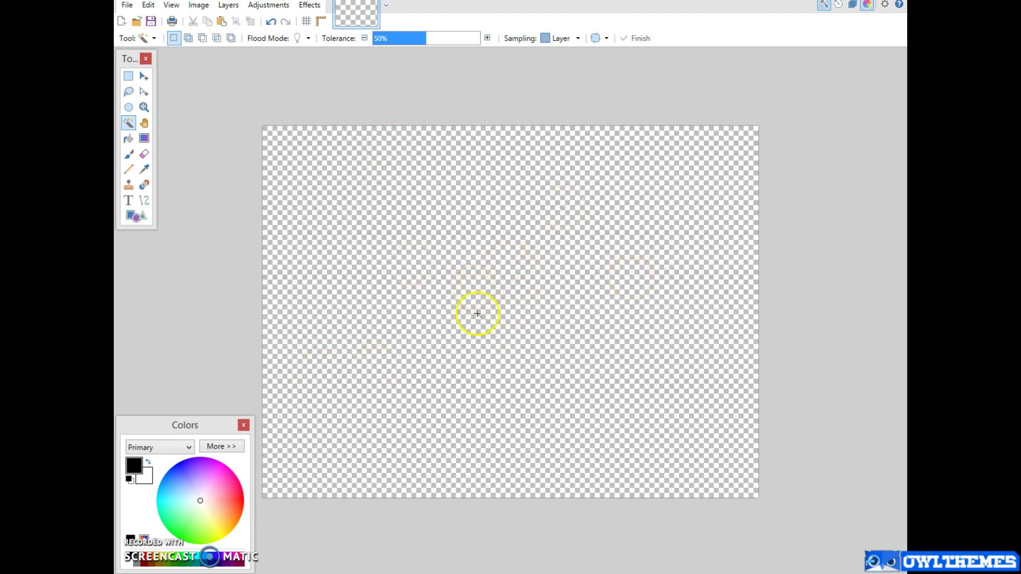
left_click(272, 23)
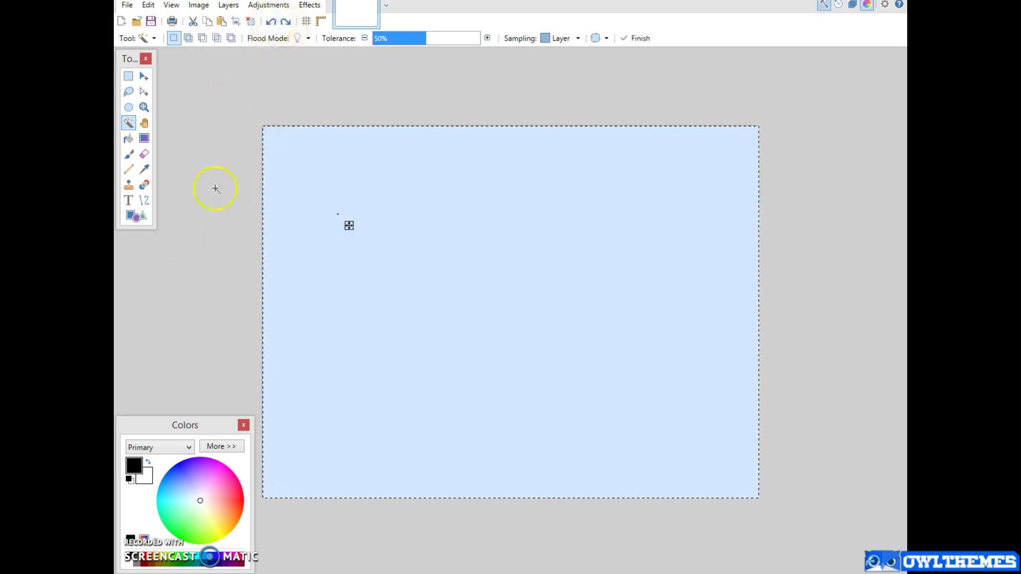
left_click(130, 141)
left_click(390, 196)
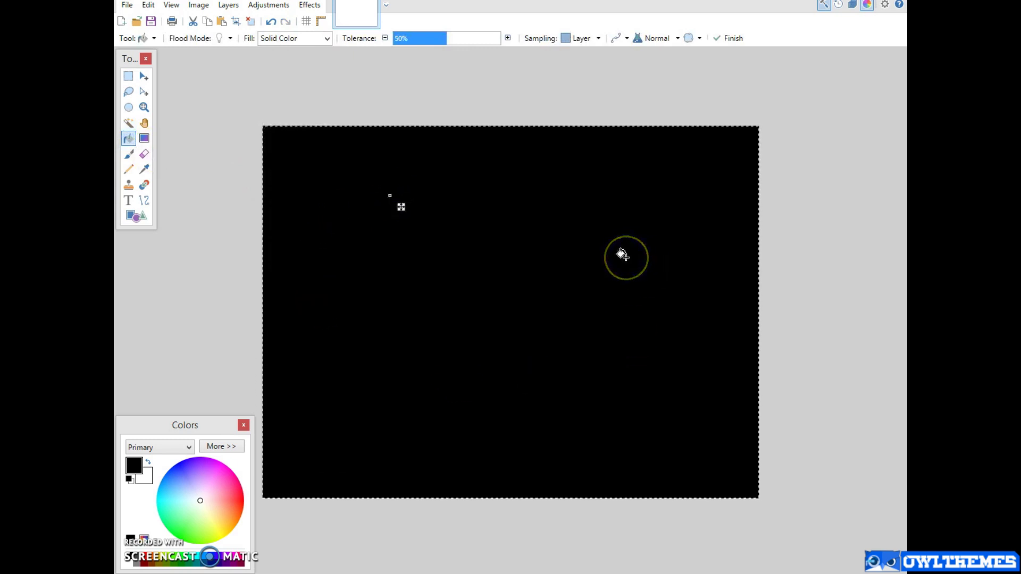
left_click(189, 449)
left_click(162, 465)
left_click(189, 450)
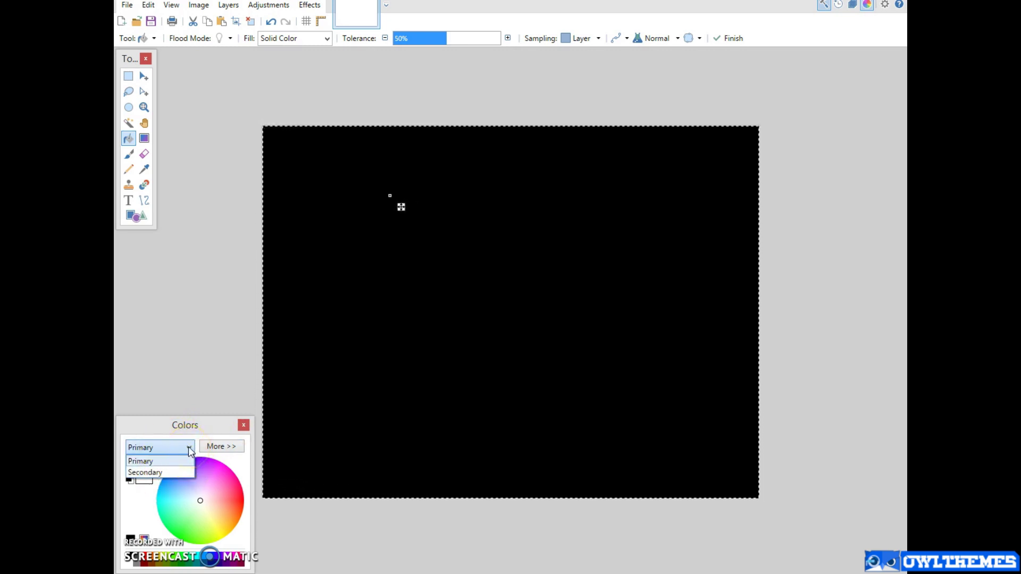
left_click(189, 450)
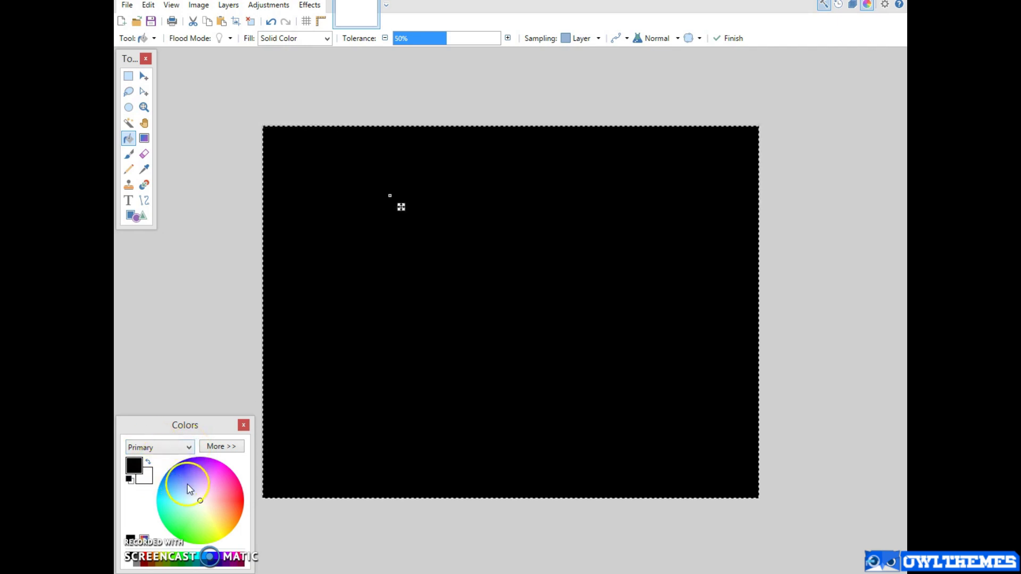
mouse_move(187, 480)
left_mouse_down()
mouse_move(206, 464)
mouse_move(228, 483)
mouse_move(166, 511)
mouse_move(185, 537)
mouse_move(205, 515)
left_mouse_up()
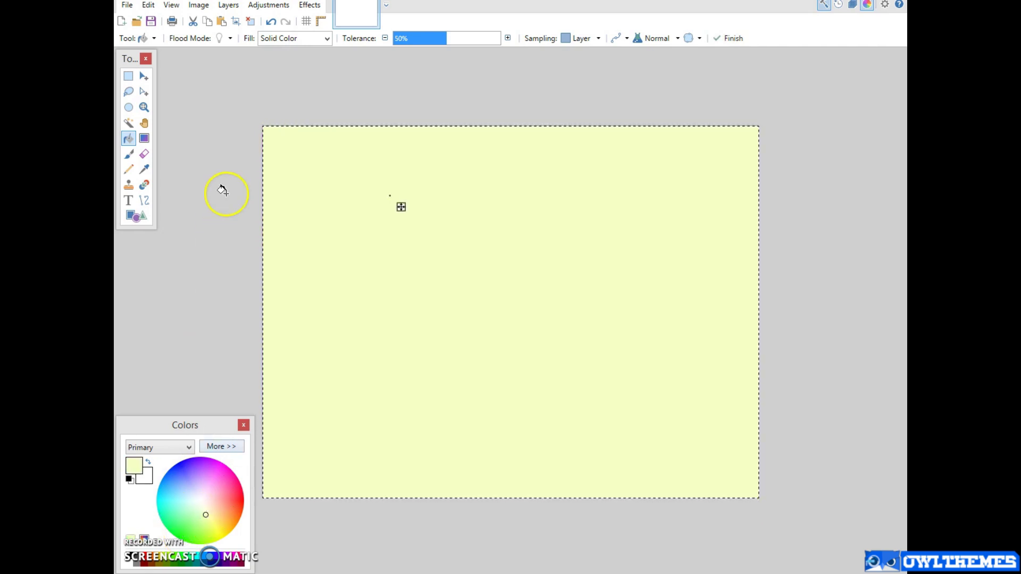
left_click(277, 27)
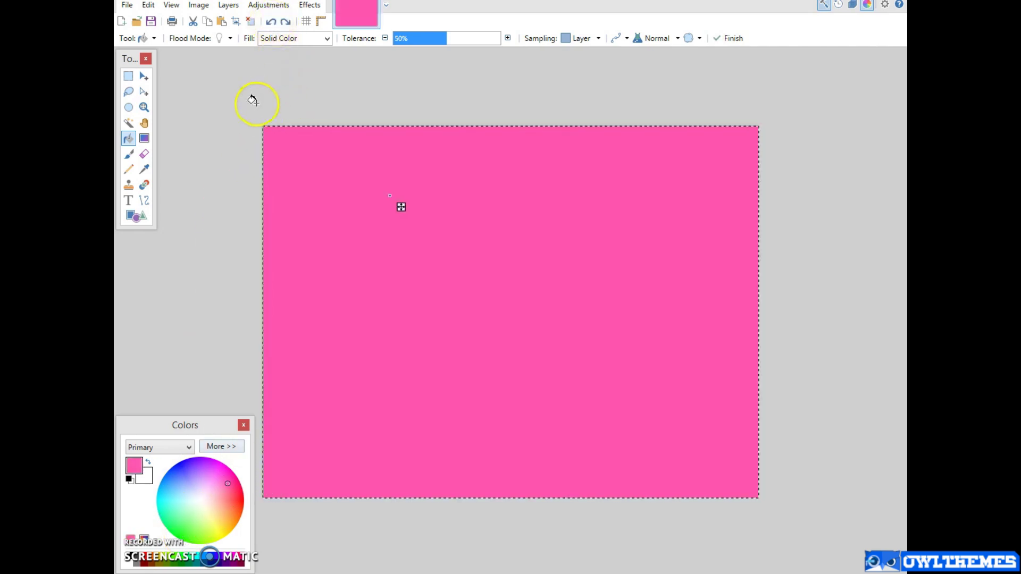
left_click(272, 21)
left_click(272, 22)
left_click(272, 22)
left_click(271, 22)
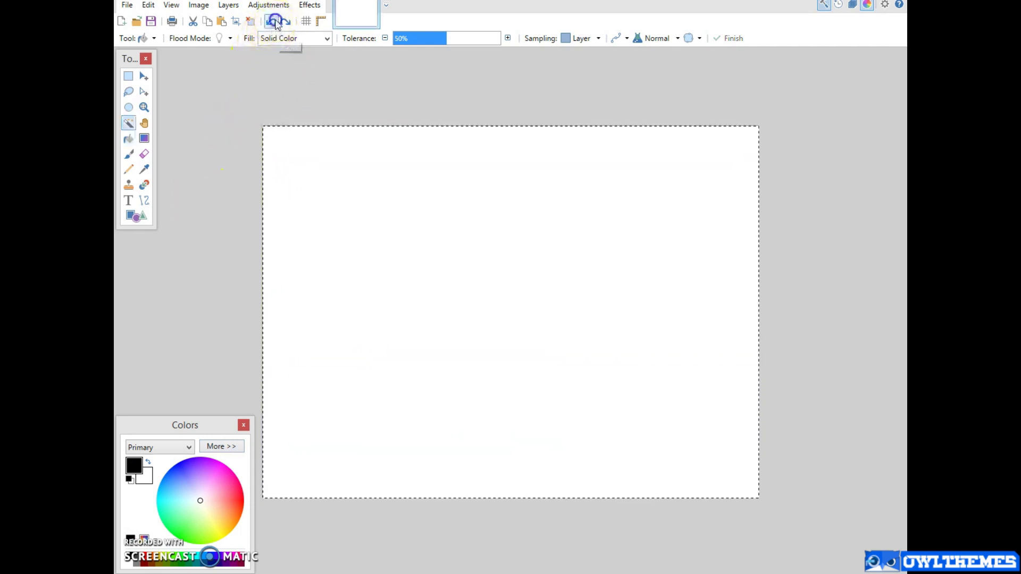
left_click(275, 24)
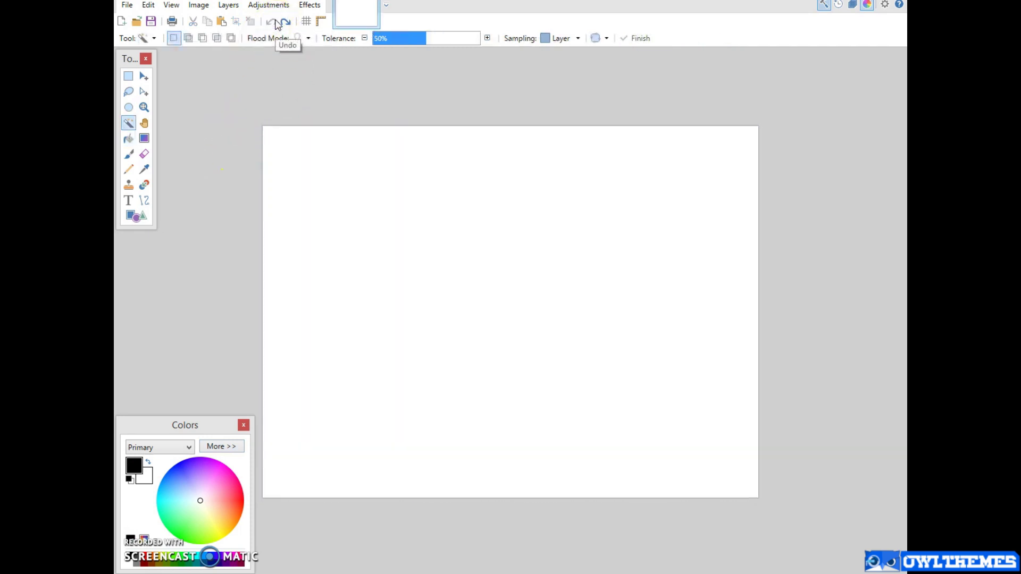
Draw a black-and-white gradient with the Gradient tool, redrawn white-left to black-right
left_click(145, 140)
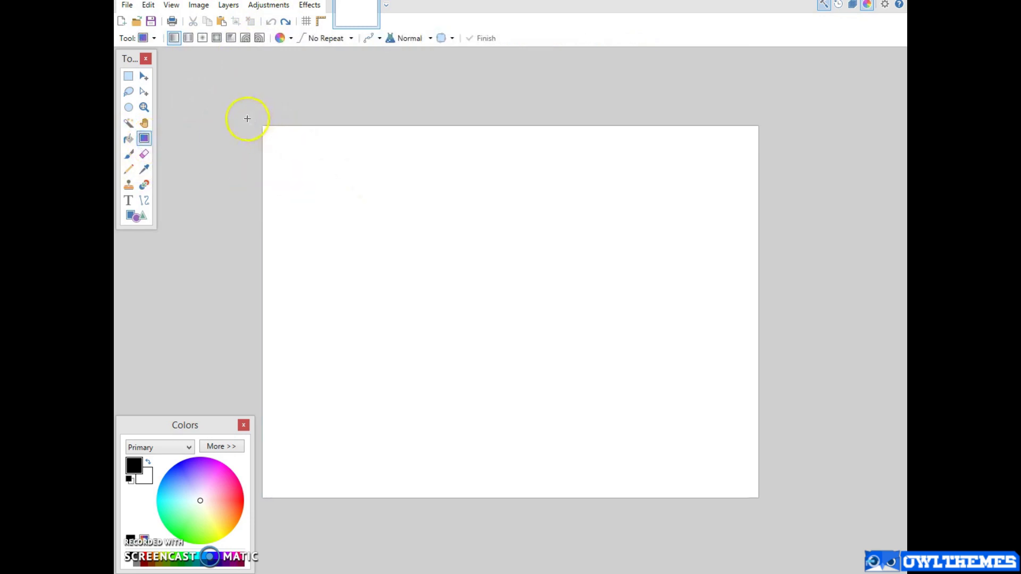
left_click_drag(249, 119, 666, 366)
left_click_drag(819, 249, 349, 328)
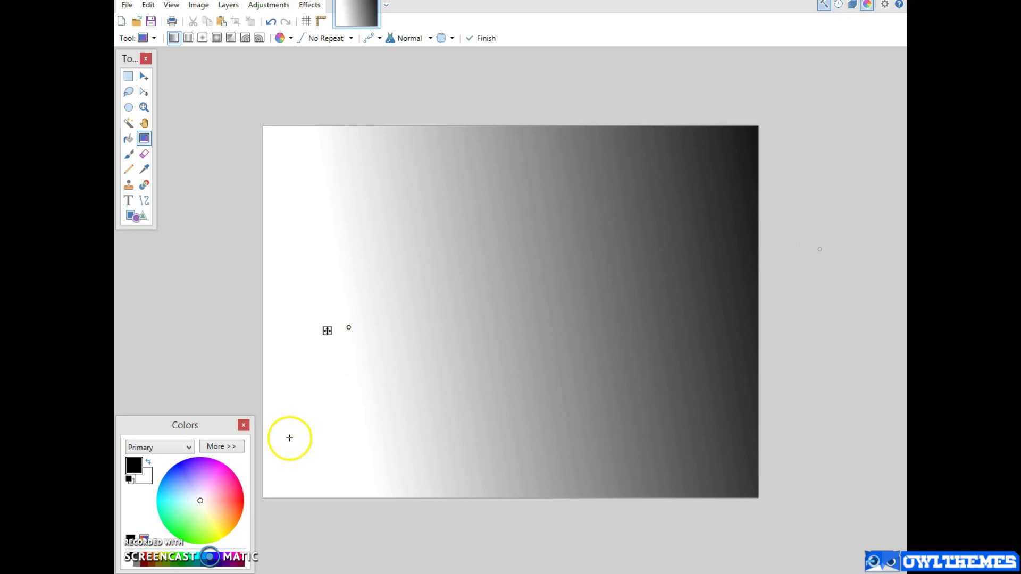
Set blue as primary and mint green as secondary, then draw trial blue-green gradients
left_click(182, 470)
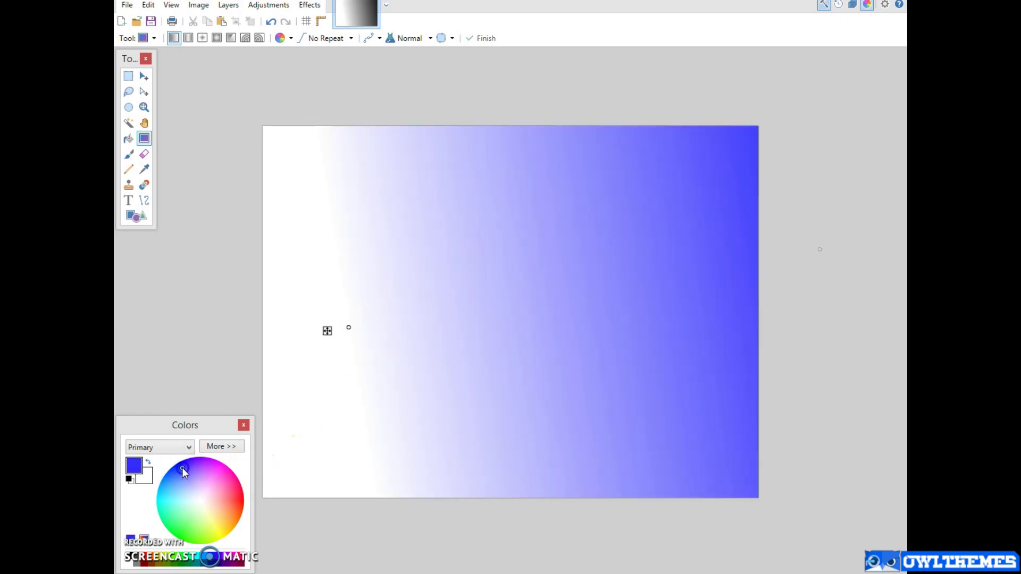
left_click(187, 450)
left_click(181, 472)
left_click(175, 514)
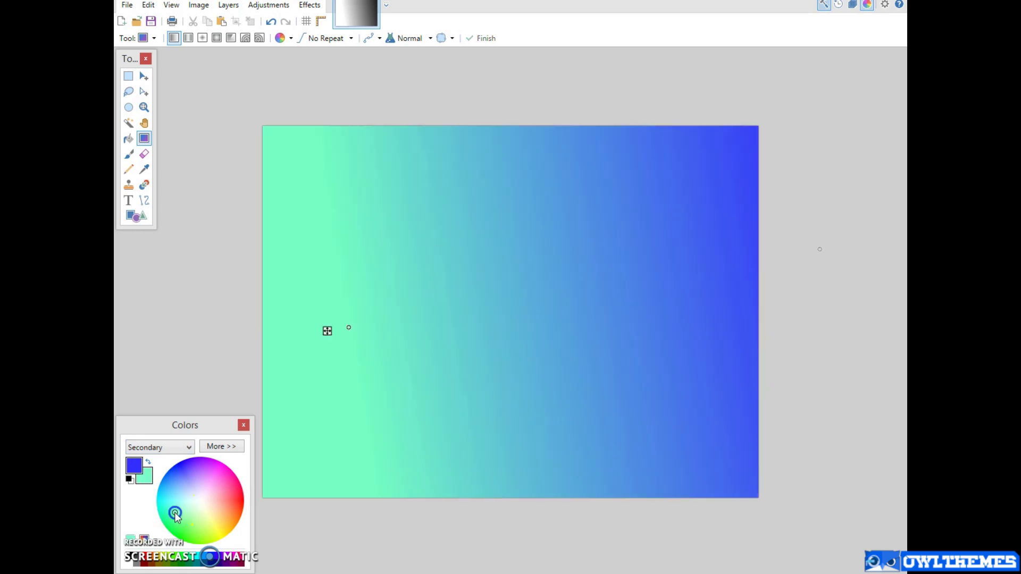
left_click_drag(299, 353, 555, 475)
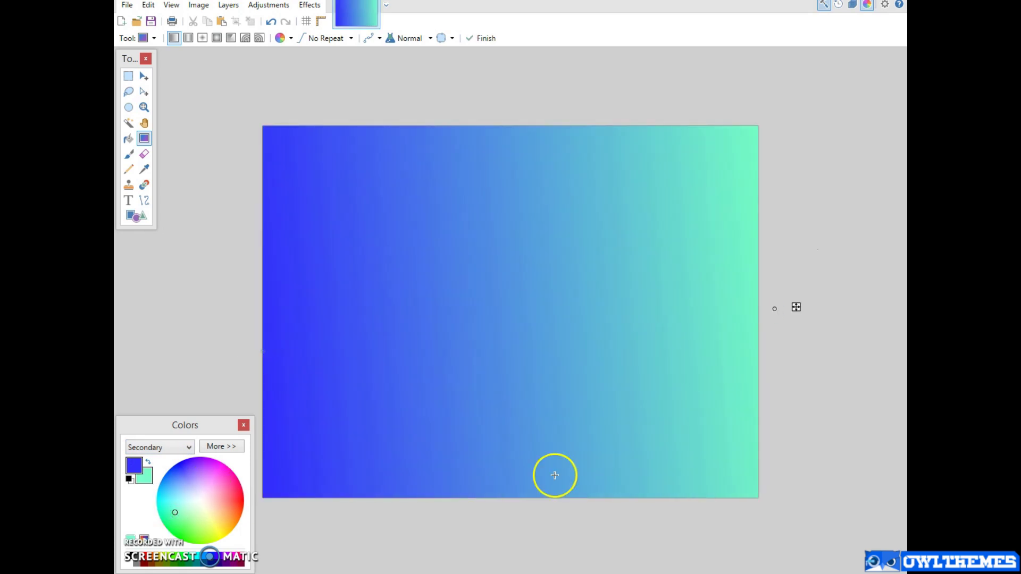
left_click_drag(504, 538, 518, 291)
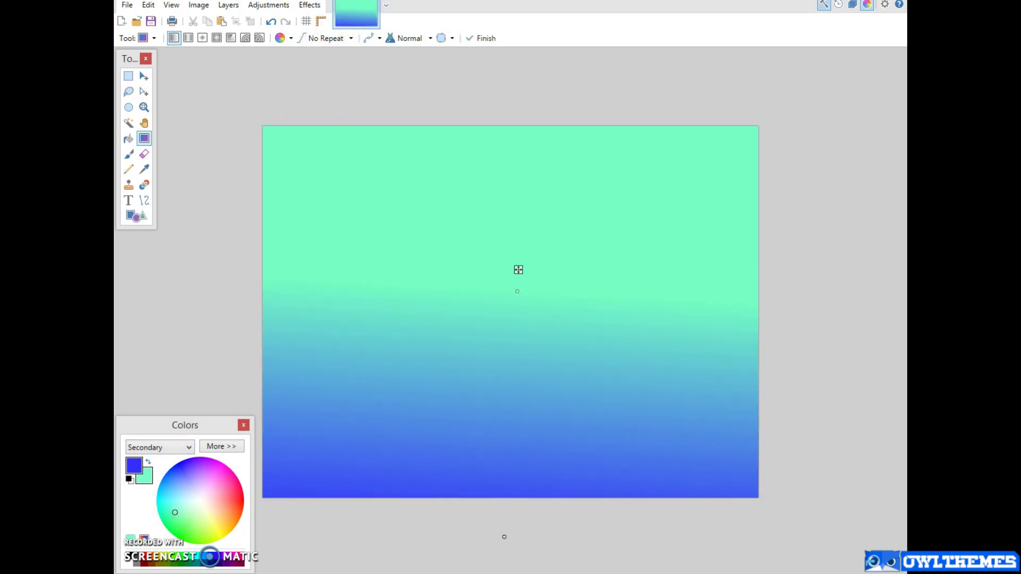
Undo all the gradients, returning to a plain white canvas
left_click(272, 21)
left_click(272, 22)
left_click(273, 22)
left_click(273, 21)
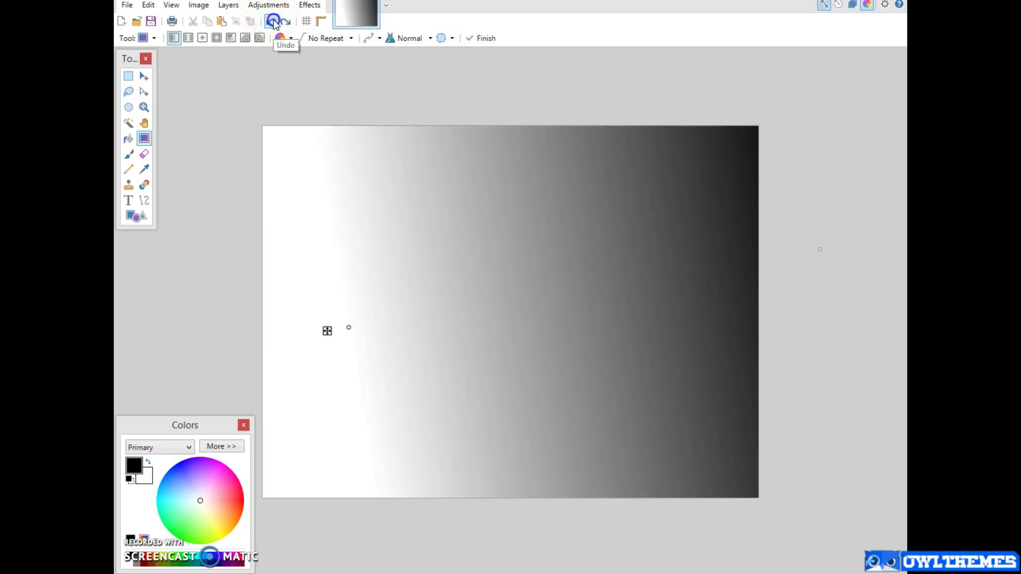
left_click(273, 21)
left_click(272, 21)
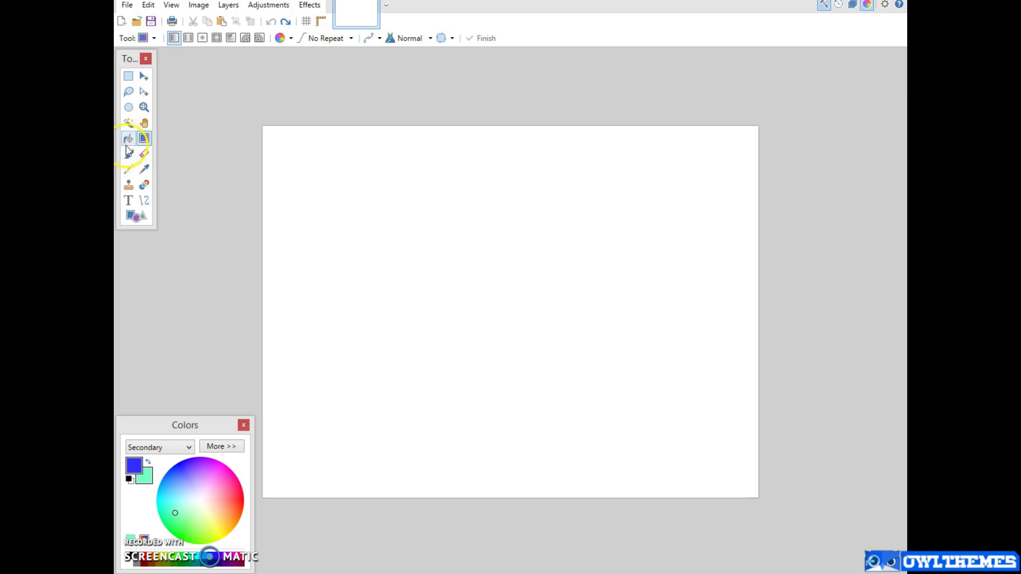
Set the Paintbrush width to 10 and paint a blue S-shaped curve
left_click(128, 154)
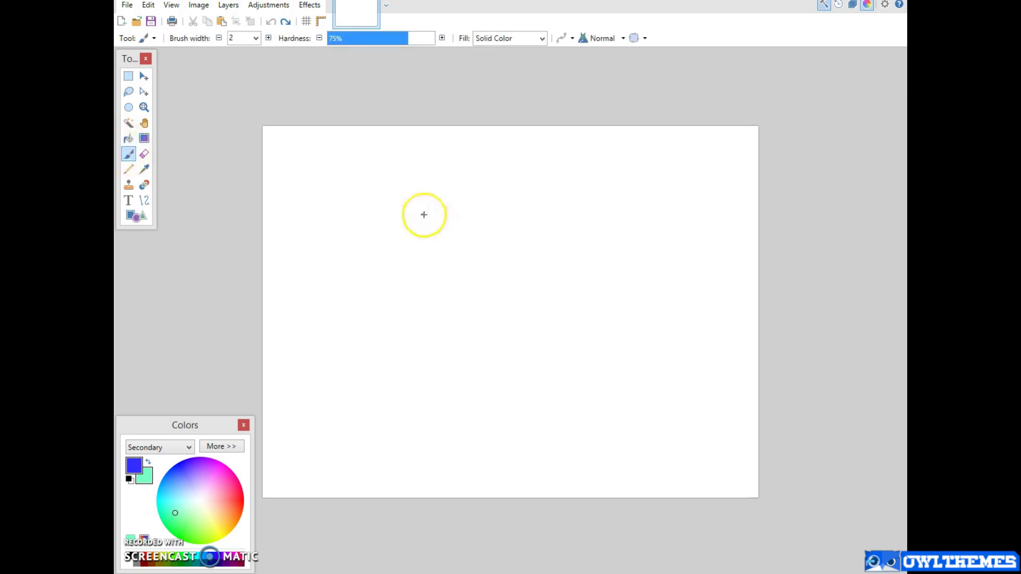
left_click(256, 37)
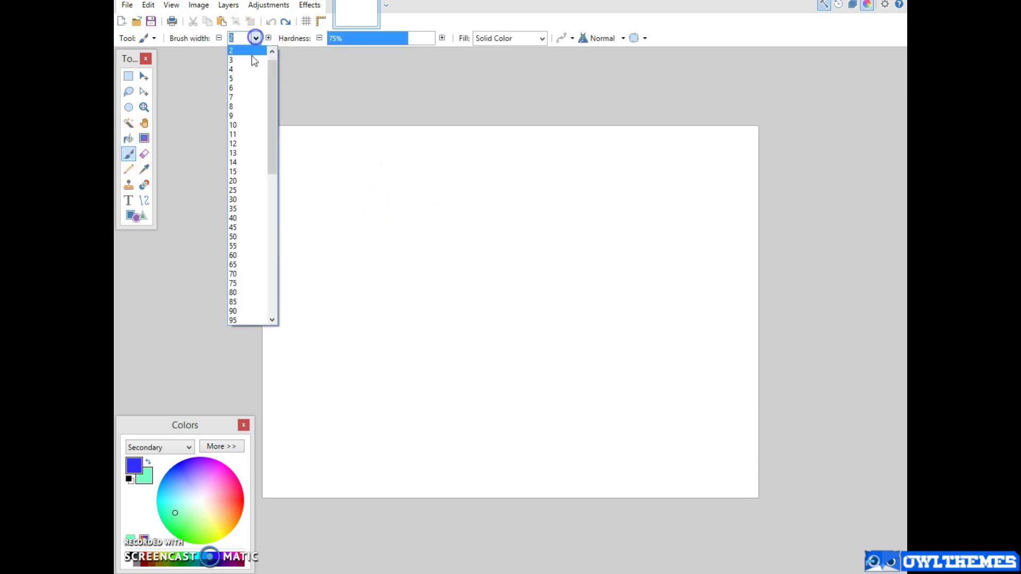
left_click(241, 128)
mouse_move(392, 246)
left_mouse_down()
mouse_move(399, 222)
mouse_move(542, 194)
mouse_move(517, 247)
mouse_move(420, 304)
mouse_move(482, 351)
mouse_move(562, 294)
left_mouse_up()
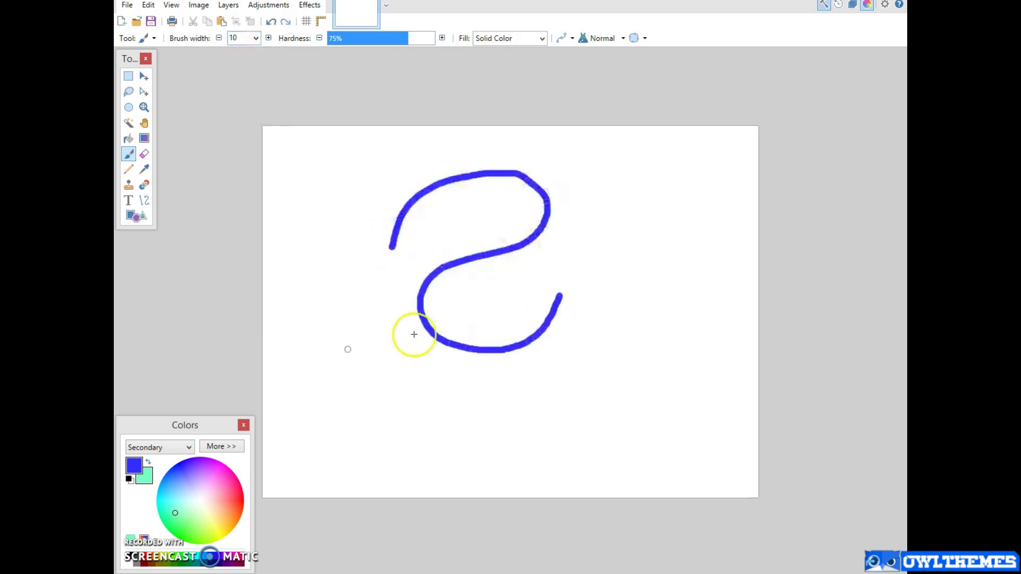
Make hot pink the primary colour, paint two pink strokes, then undo them
left_click(181, 453)
left_click(165, 459)
left_click(211, 474)
left_click_drag(231, 487, 231, 498)
mouse_move(353, 405)
left_mouse_down()
mouse_move(422, 361)
mouse_move(522, 414)
left_mouse_up()
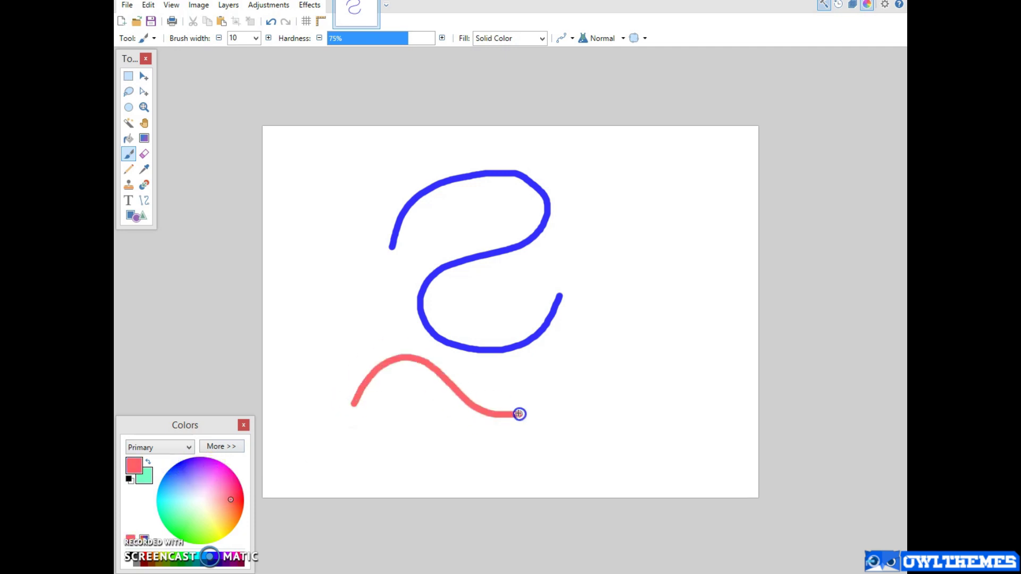
left_click_drag(296, 325, 373, 277)
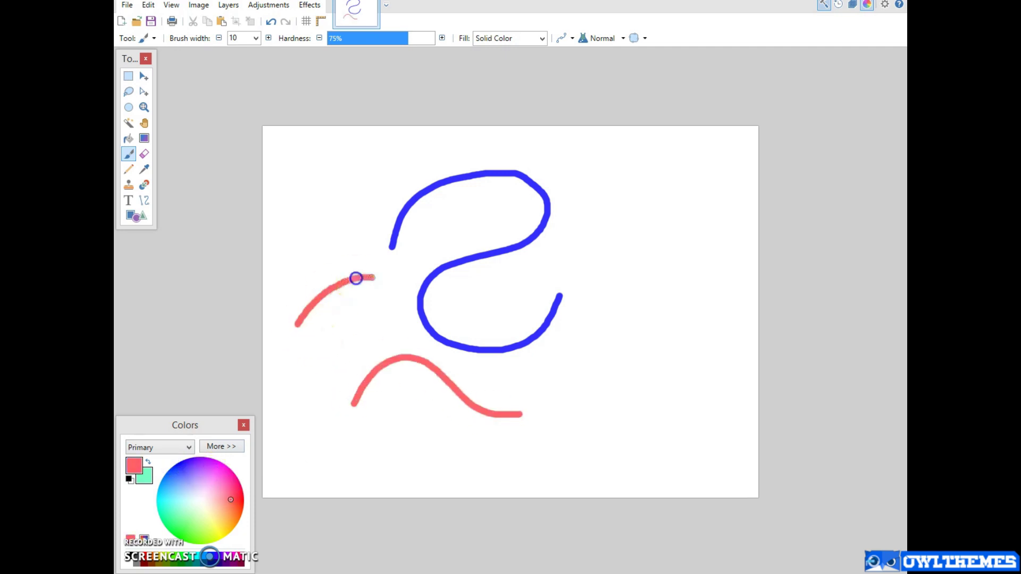
left_click(272, 21)
left_click(271, 22)
left_click(272, 22)
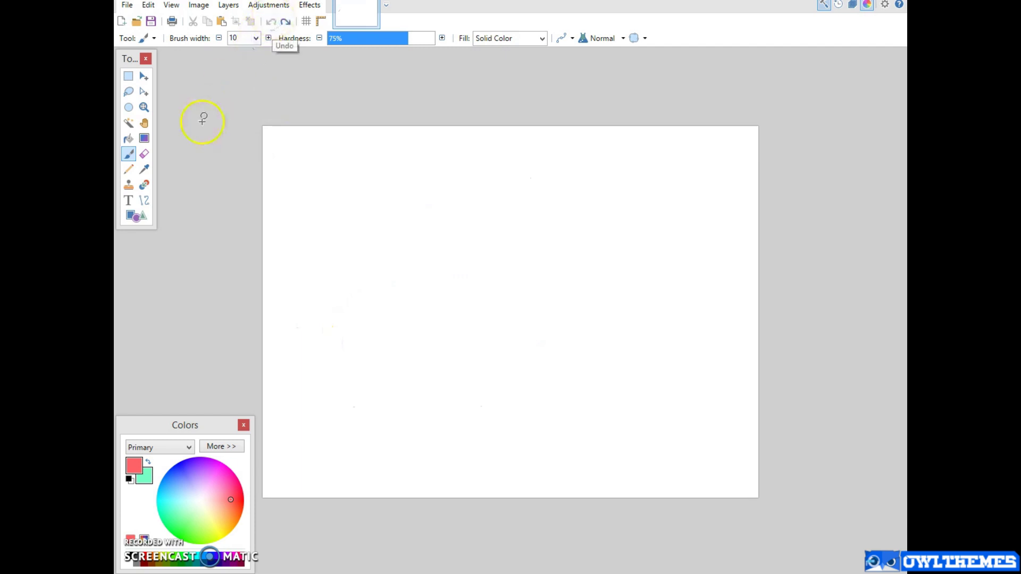
Set the Text tool to the Capture it font at size 36
left_click(128, 200)
left_click(368, 236)
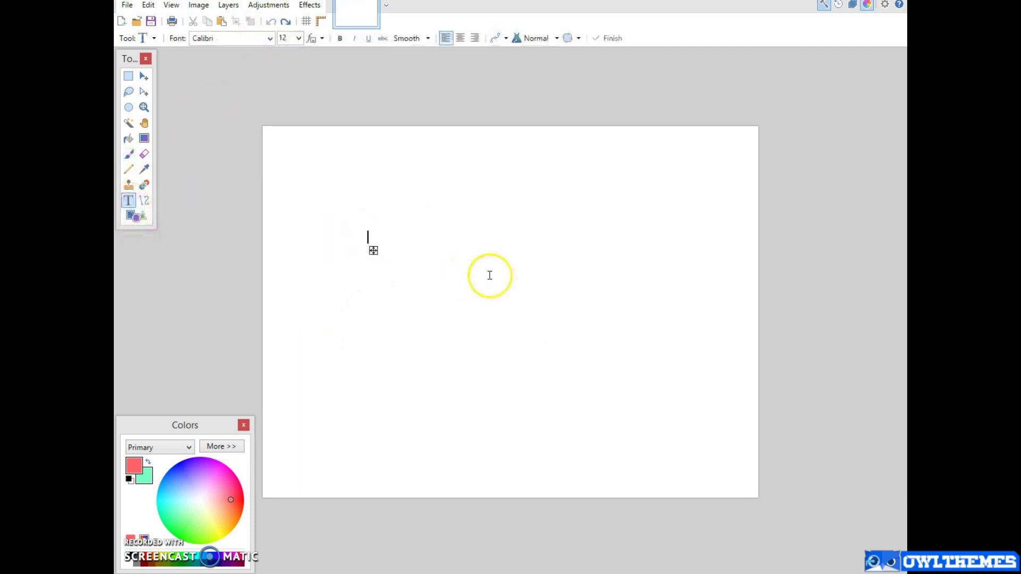
left_click(270, 38)
scroll(281, 190, "down", 3)
scroll(281, 190, "down", 4)
left_click(280, 187)
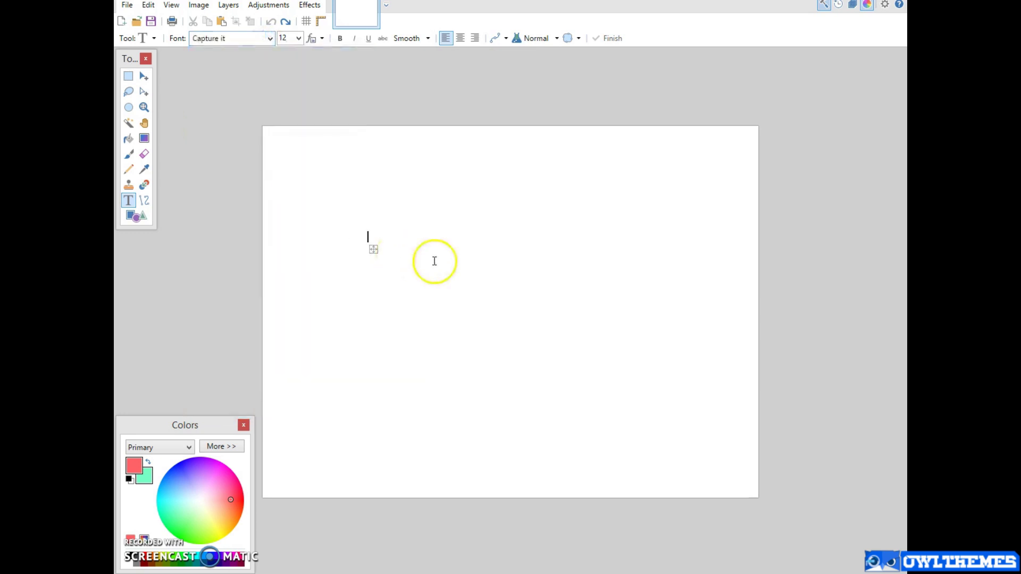
left_click(299, 39)
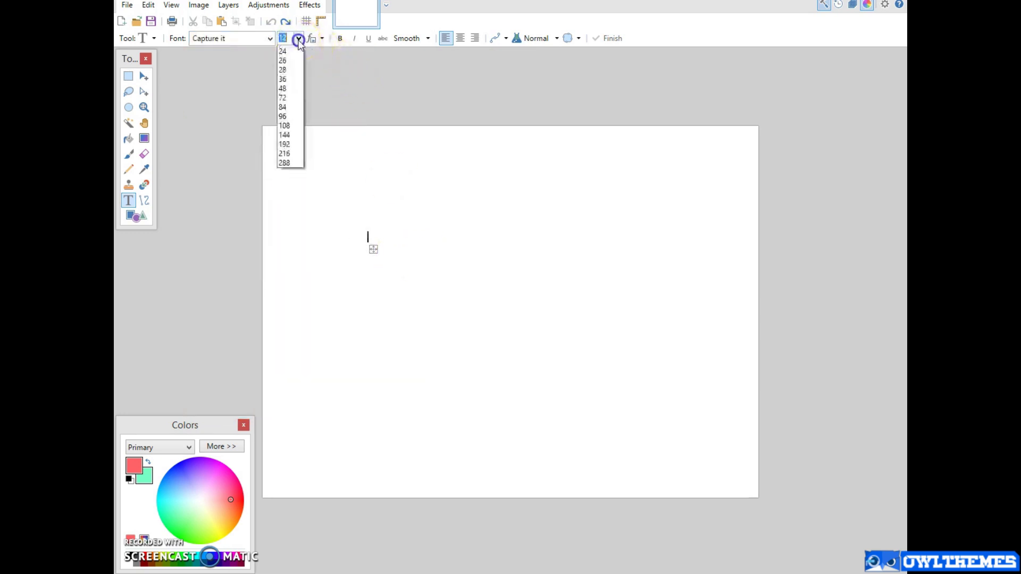
left_click(294, 175)
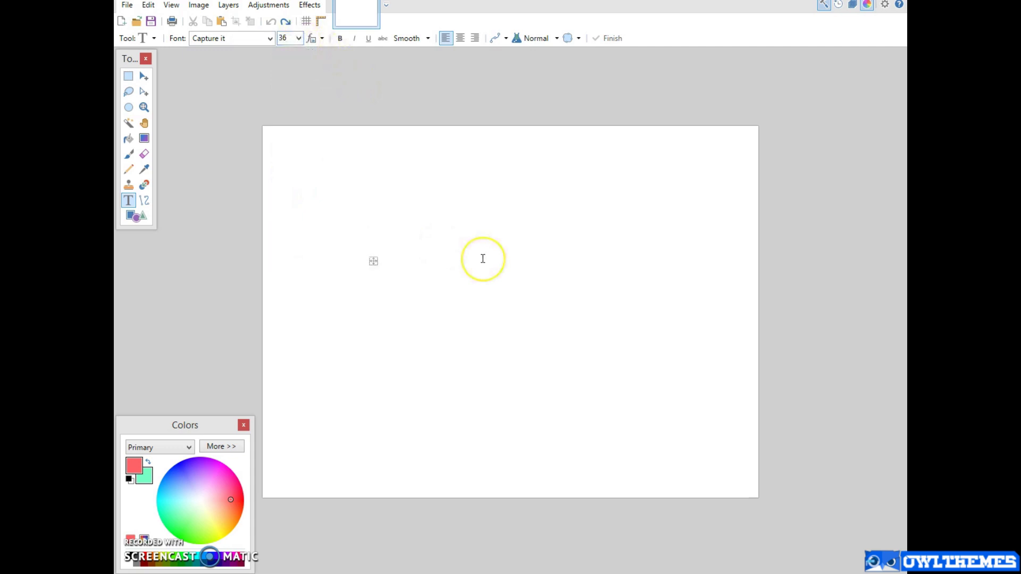
Type 'TTTTTTT', move it lower and right, then undo the text
type("TTTTTTT")
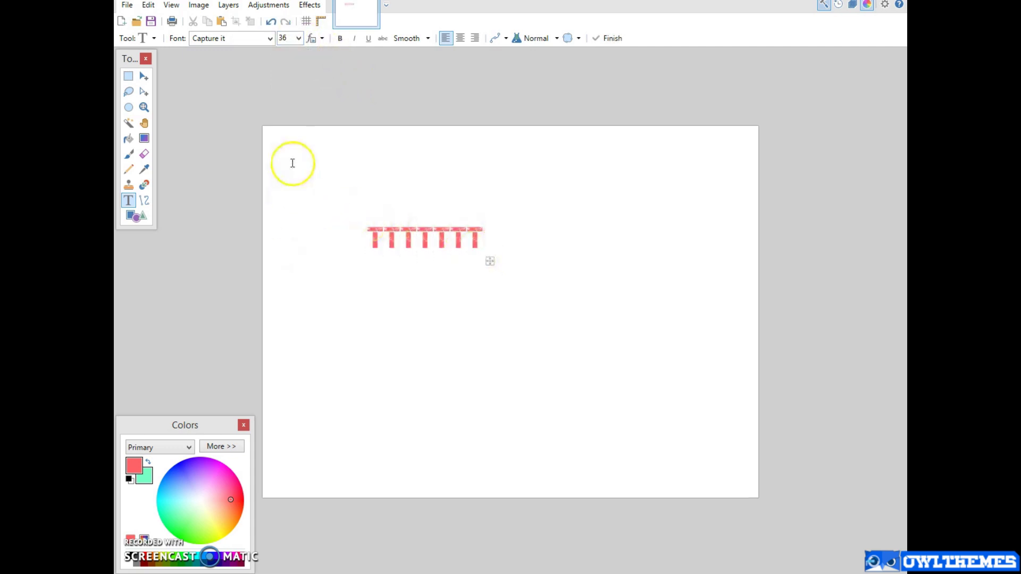
left_click(490, 261)
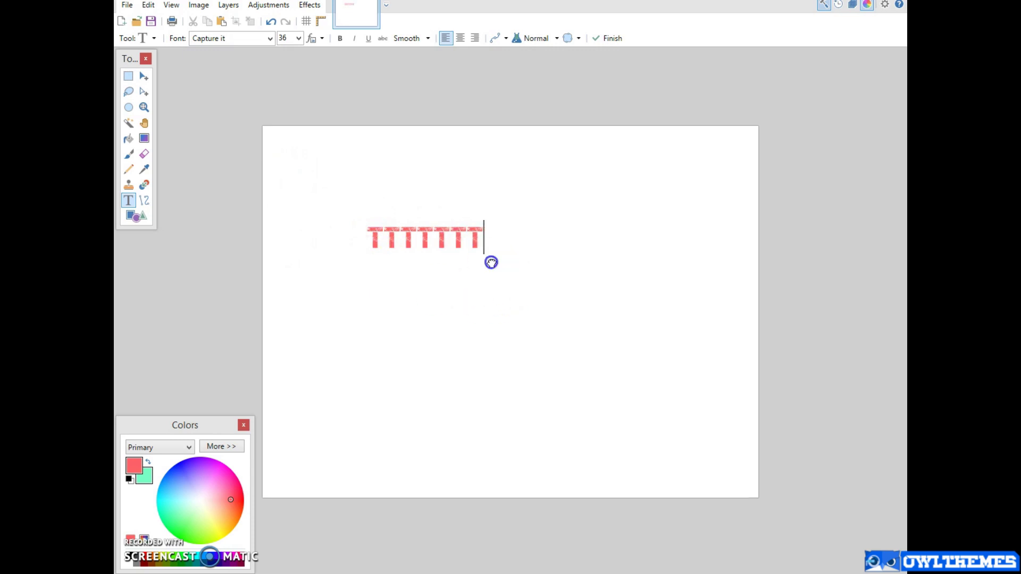
mouse_move(491, 263)
left_mouse_down()
mouse_move(549, 310)
mouse_move(561, 345)
mouse_move(577, 302)
mouse_move(510, 265)
left_mouse_up()
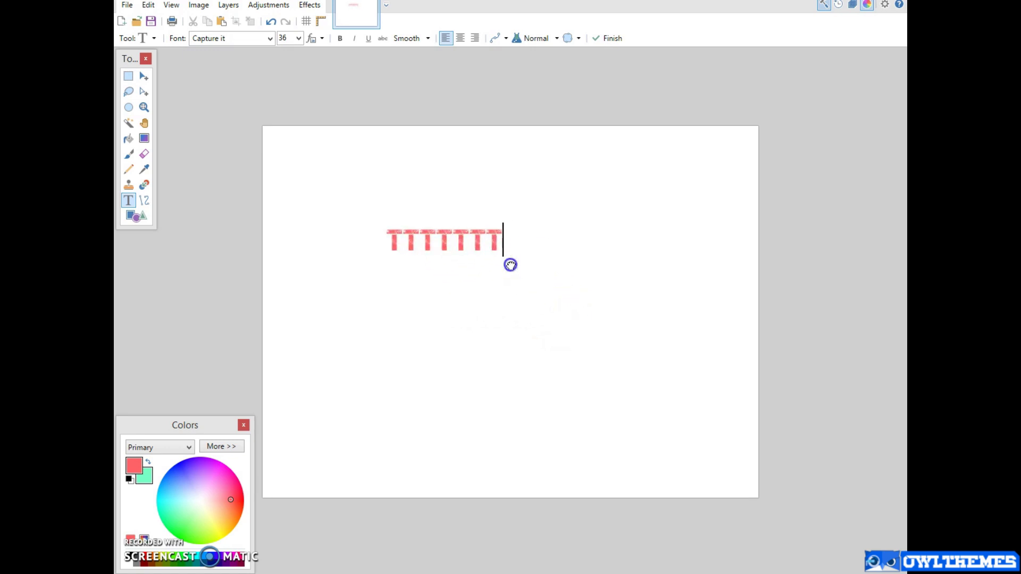
left_click(271, 21)
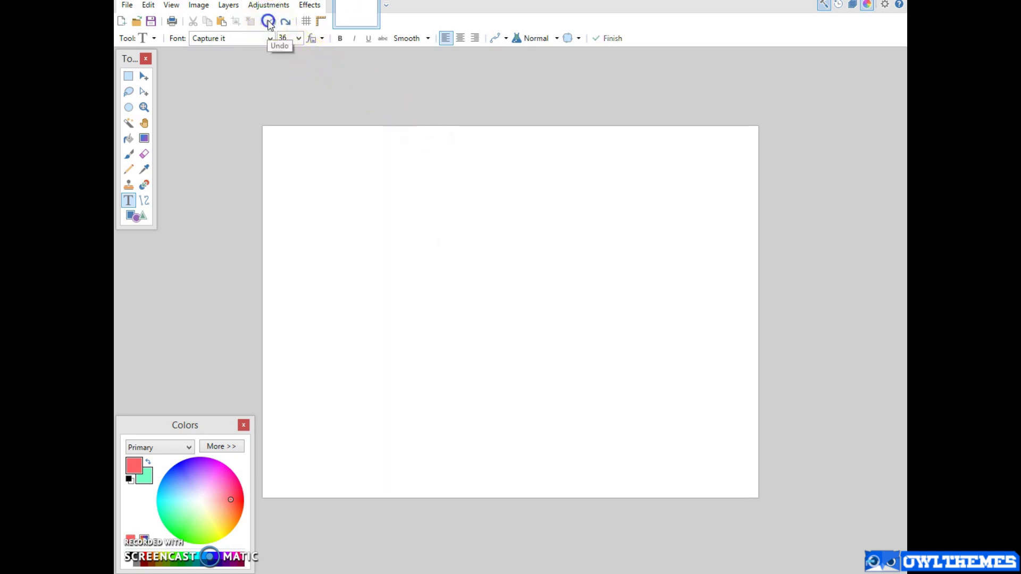
Draw a red parallelogram outline with the Shapes tool set to Parallelogram
left_click(139, 219)
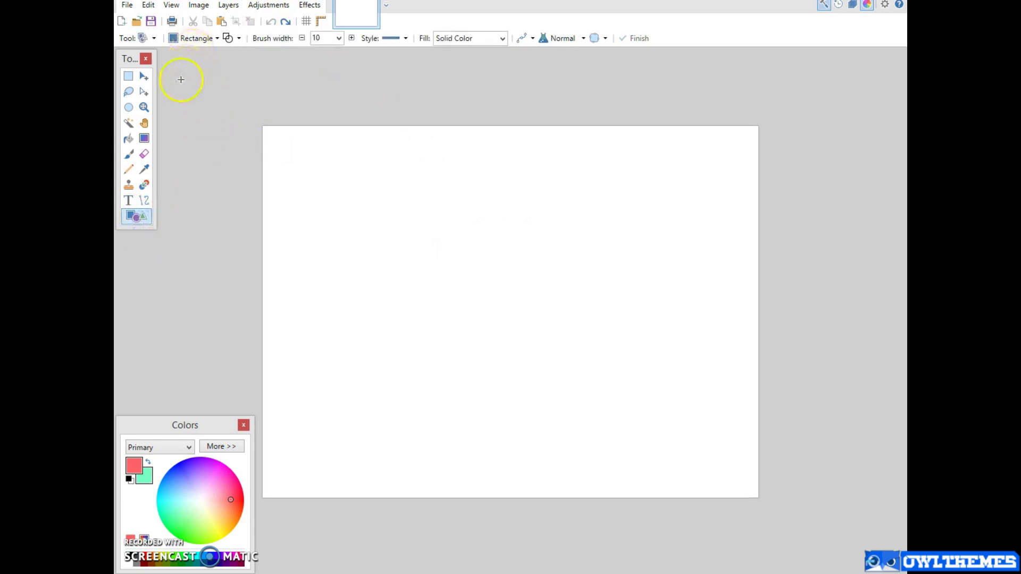
left_click(218, 38)
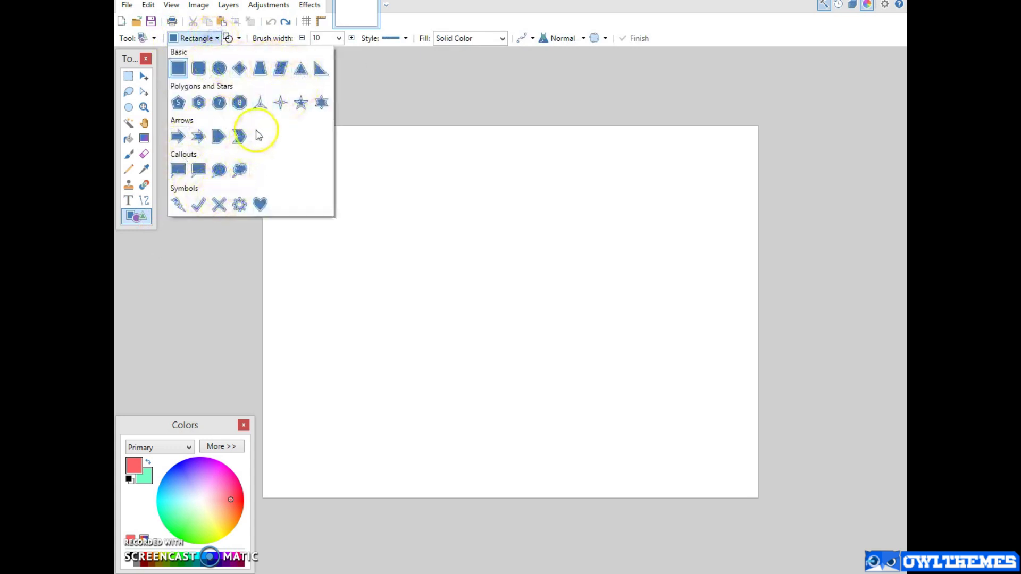
left_click(281, 68)
left_click_drag(371, 201, 564, 352)
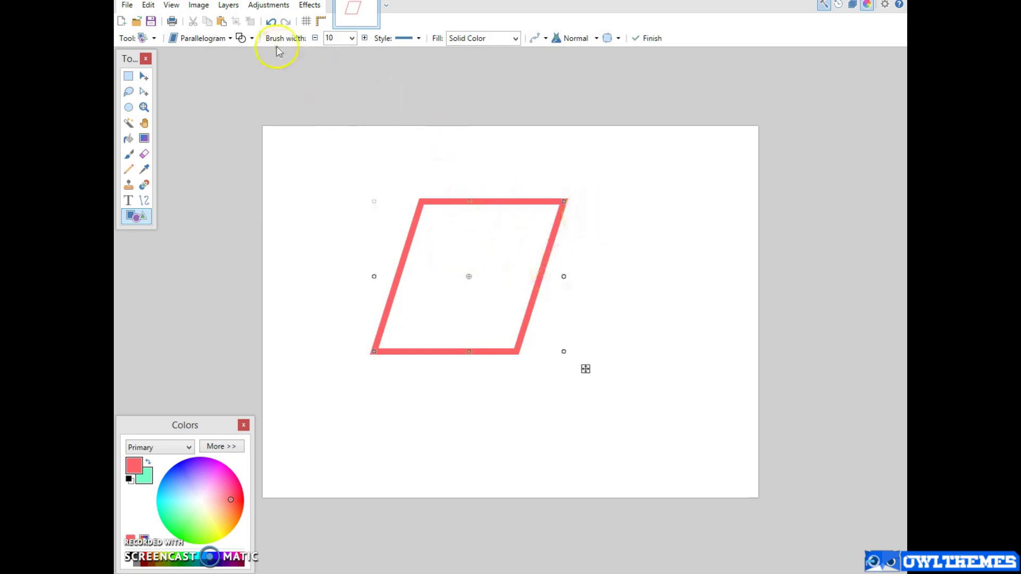
Switch to Draw Filled Shape, then undo the fill and the parallelogram
left_click(253, 39)
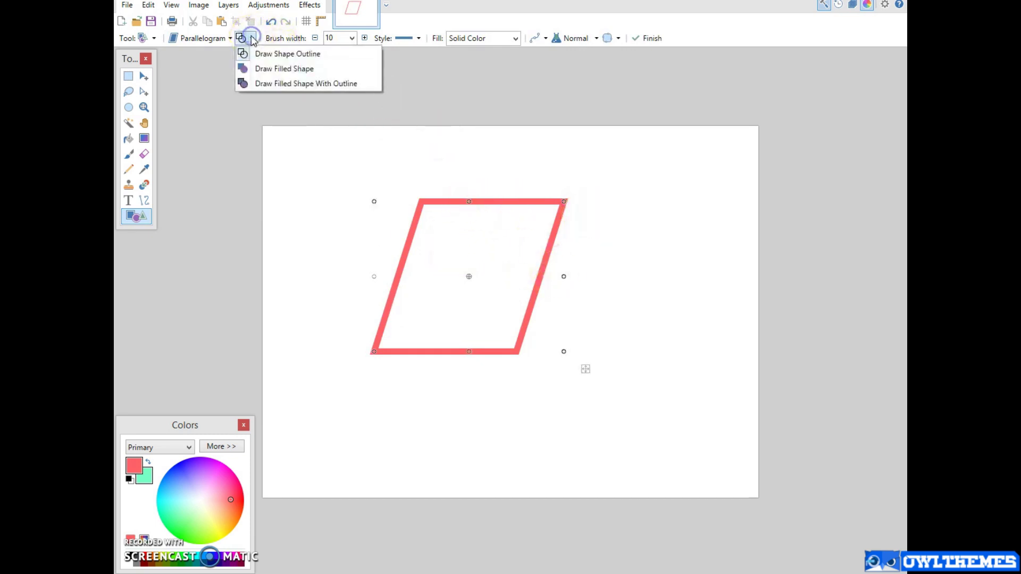
left_click(266, 70)
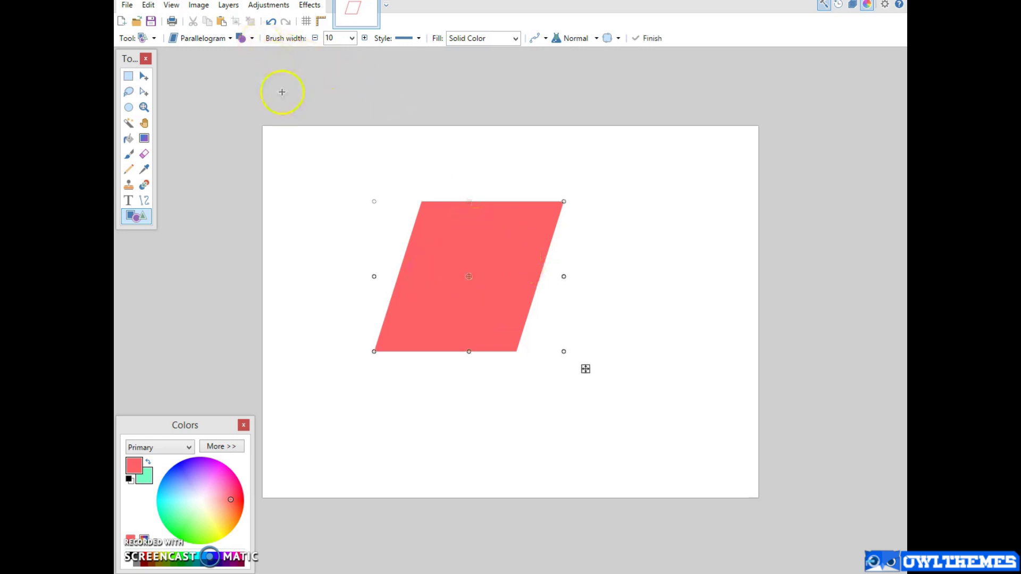
left_click(270, 23)
left_click(270, 23)
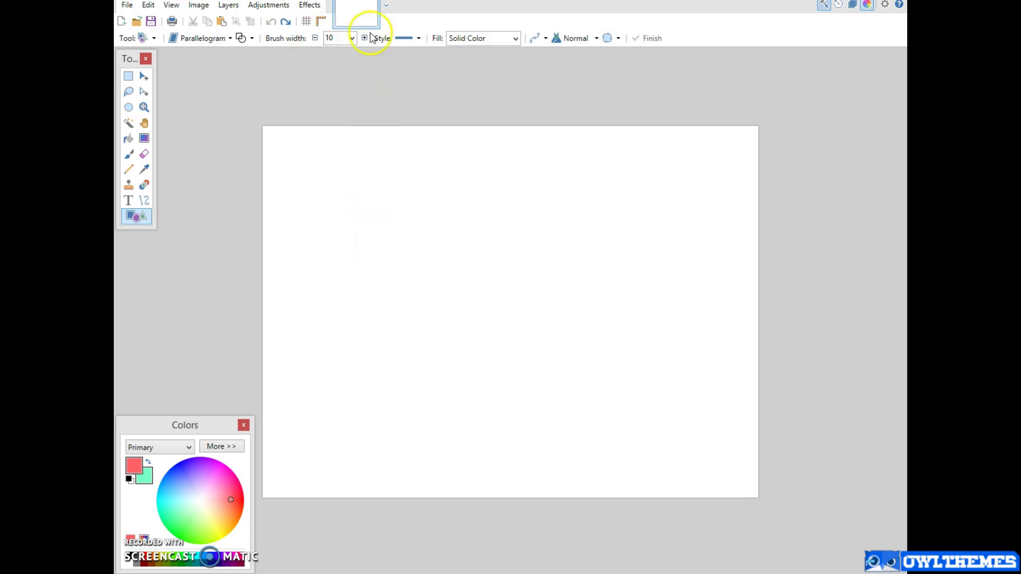
Close the untitled image without saving and open 'desktop' from the wallpapers-sorabija folder
left_click(375, 4)
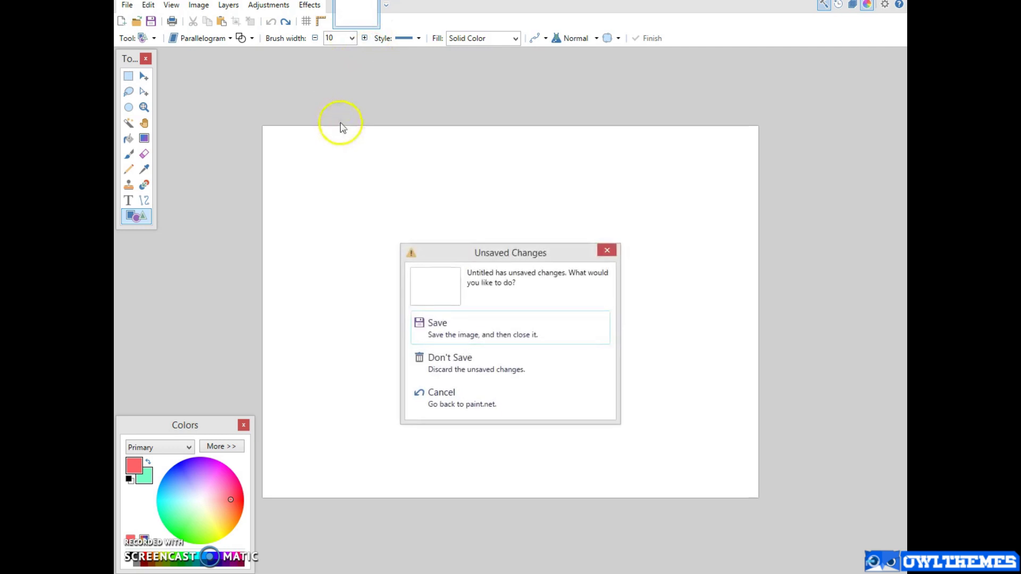
left_click(517, 362)
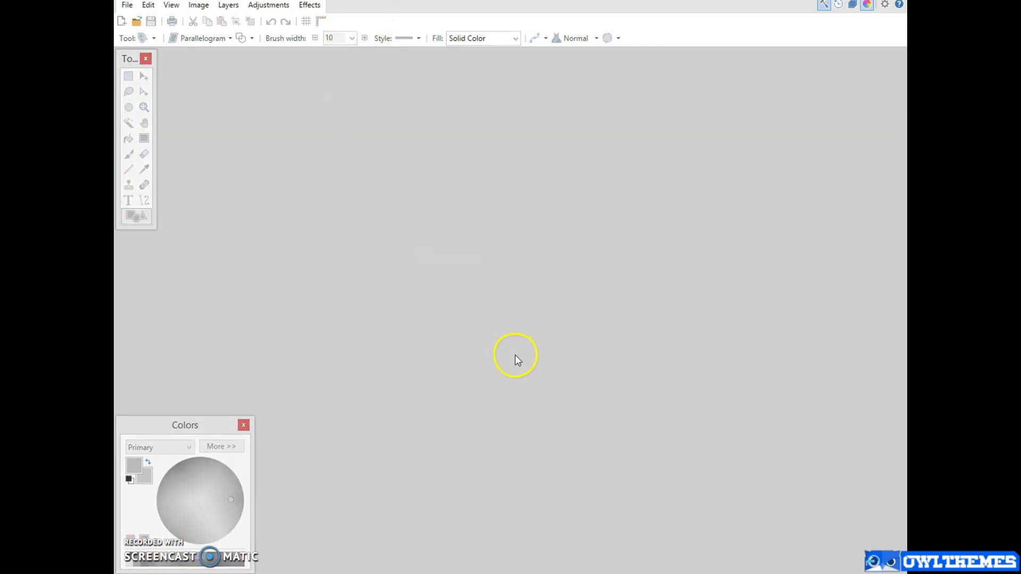
left_click(138, 22)
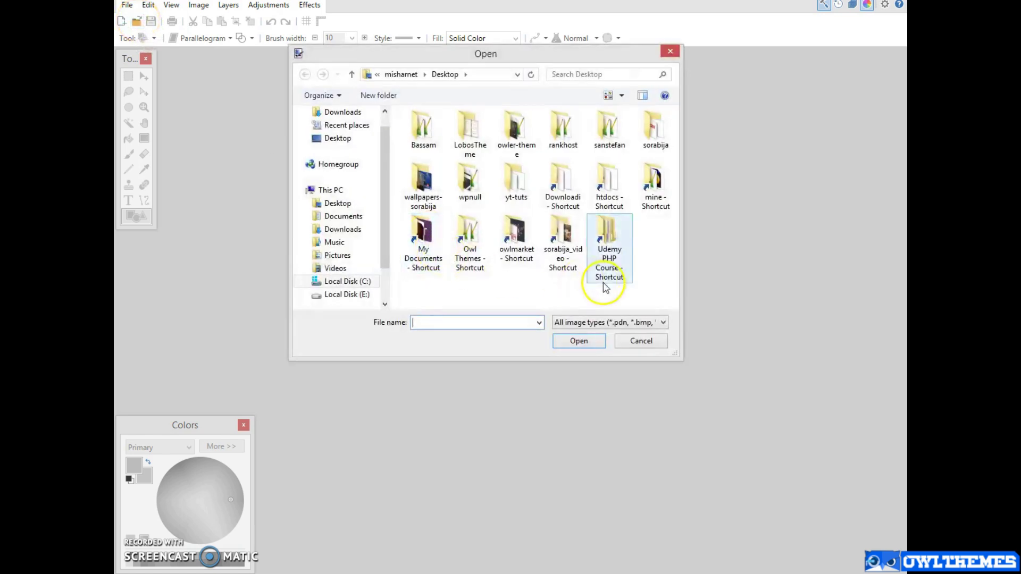
double_click(418, 178)
left_click(500, 221)
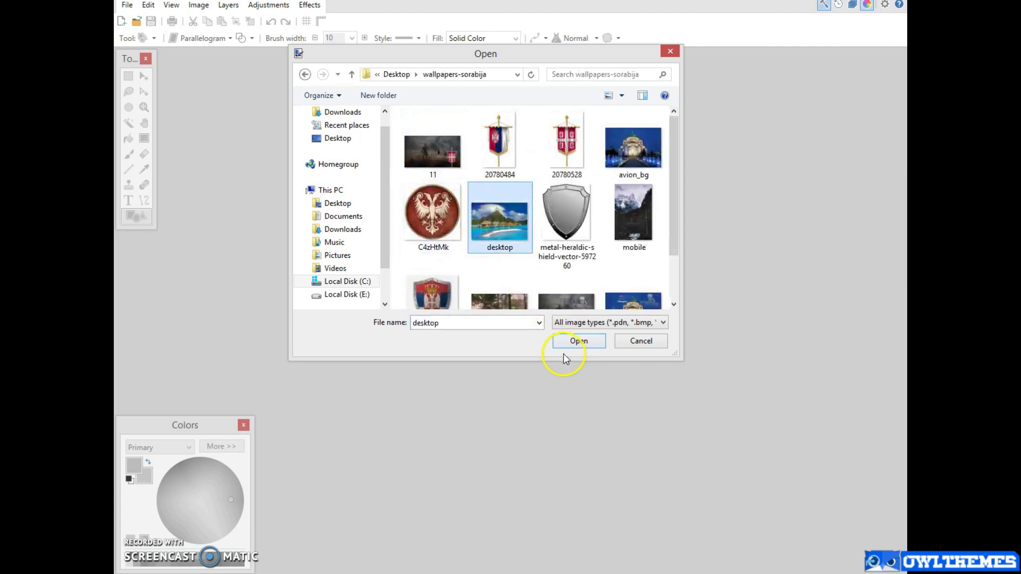
left_click(561, 338)
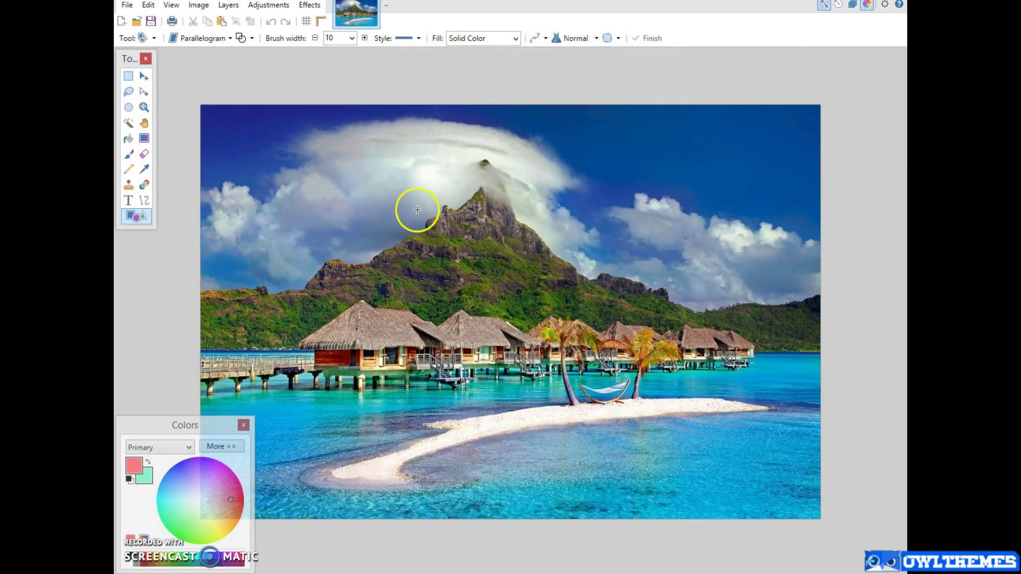
left_click(198, 6)
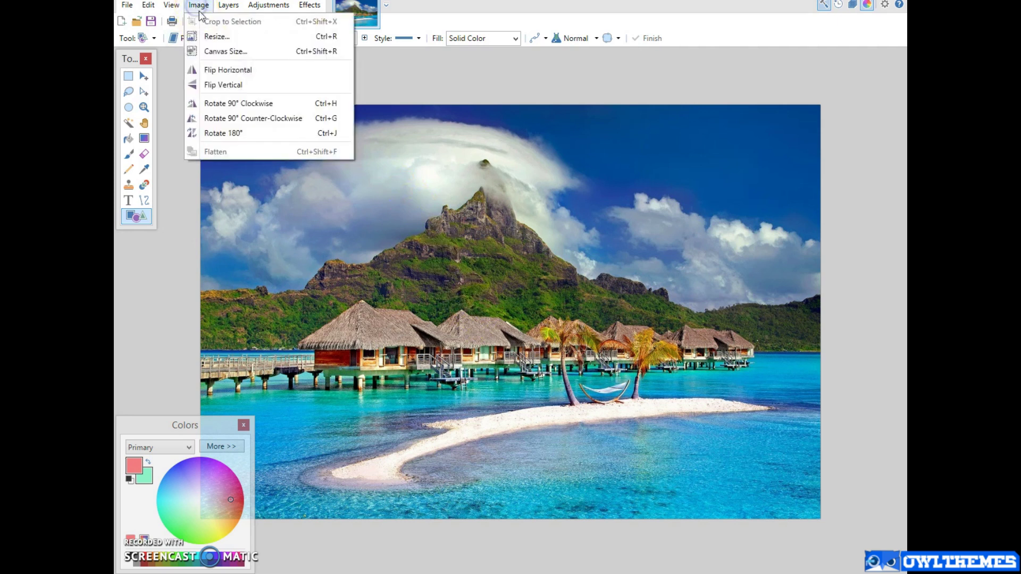
left_click(216, 37)
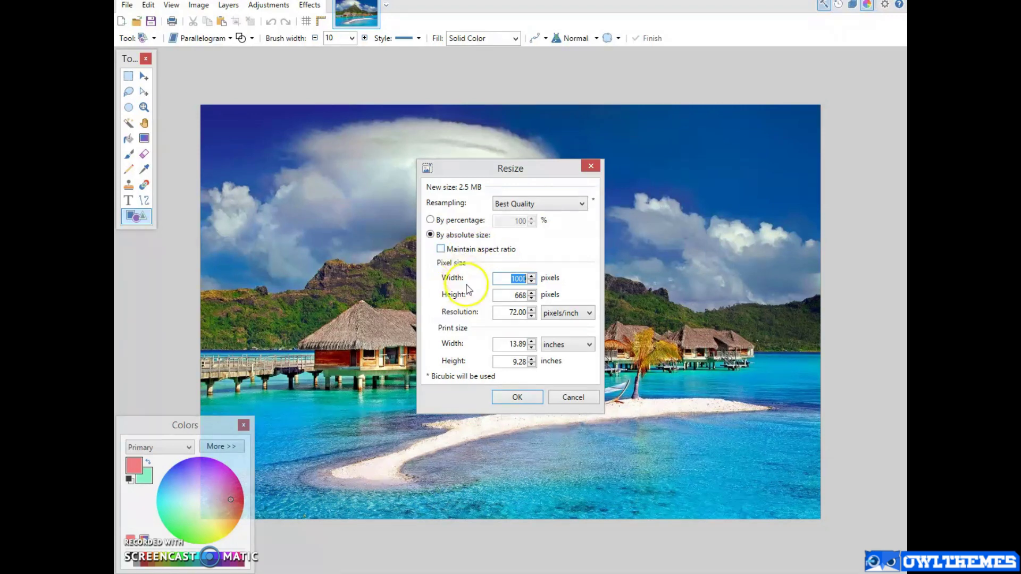
left_click(522, 285)
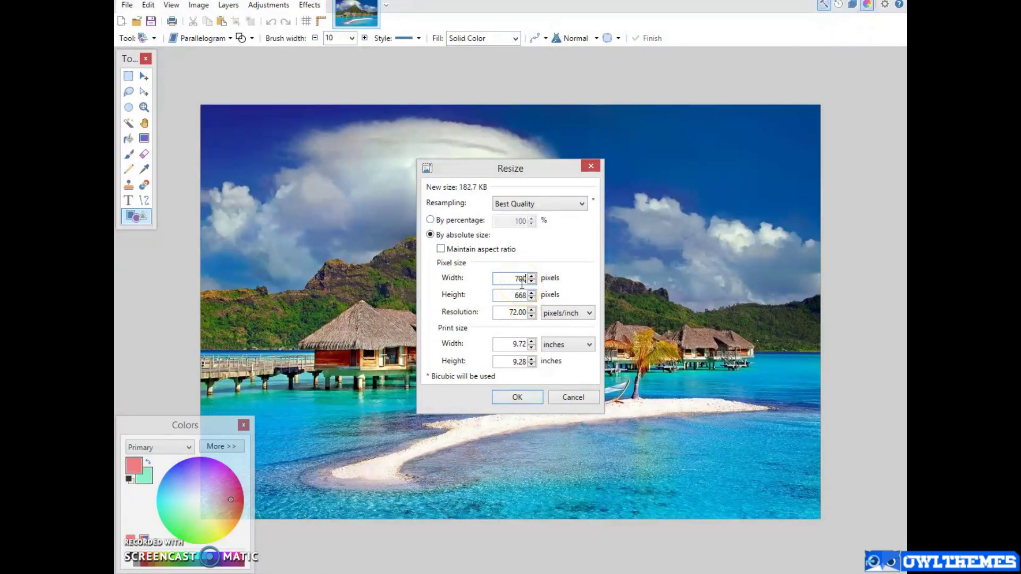
left_click(442, 251)
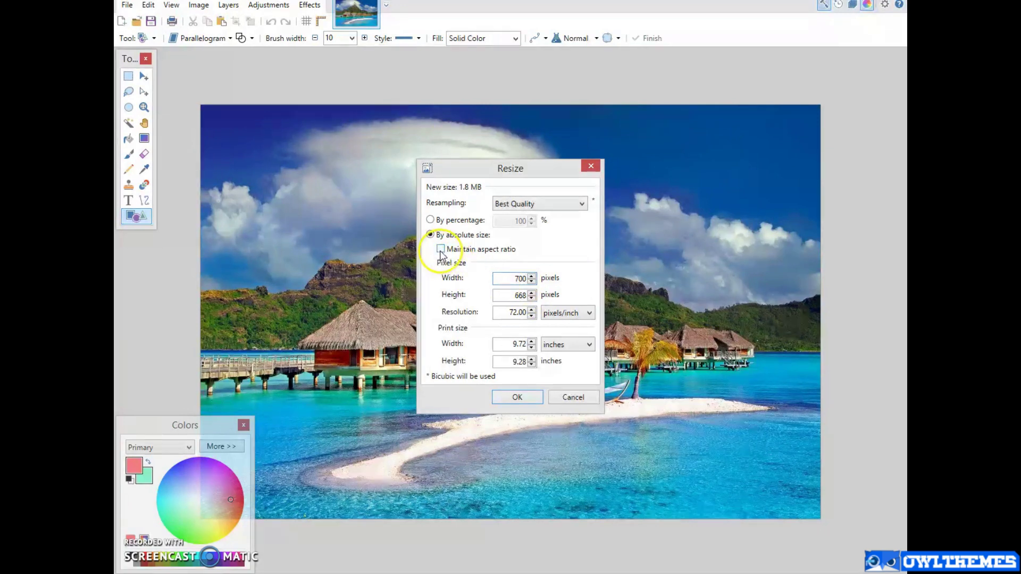
double_click(514, 278)
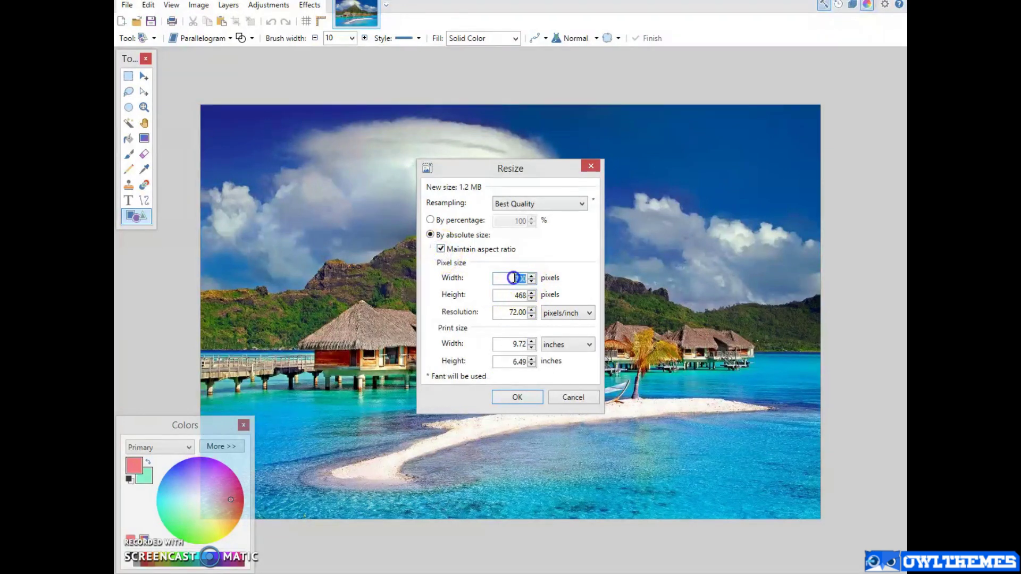
type("5")
left_click(517, 301)
left_click(430, 220)
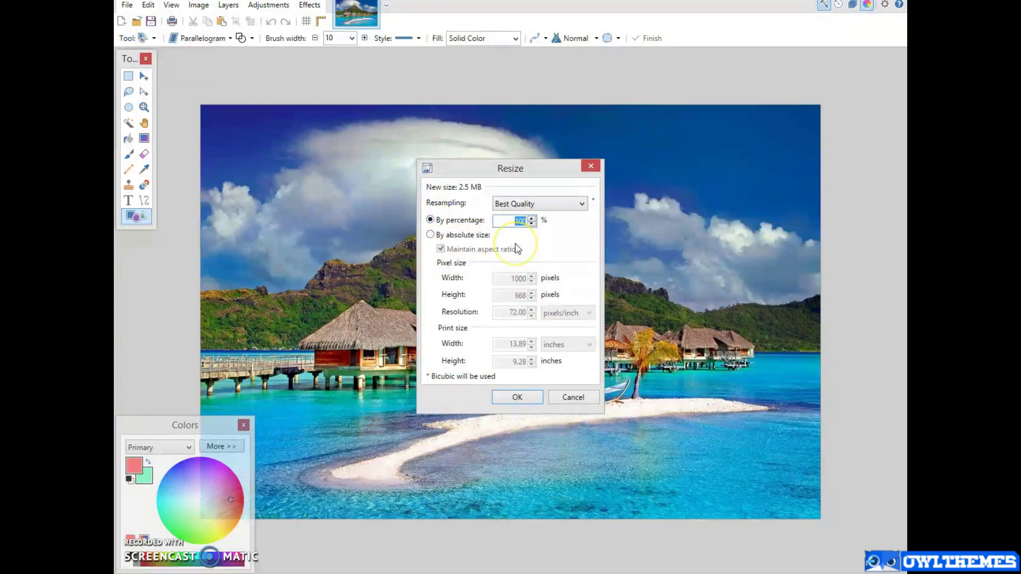
type("50")
left_click(520, 318)
left_click(505, 397)
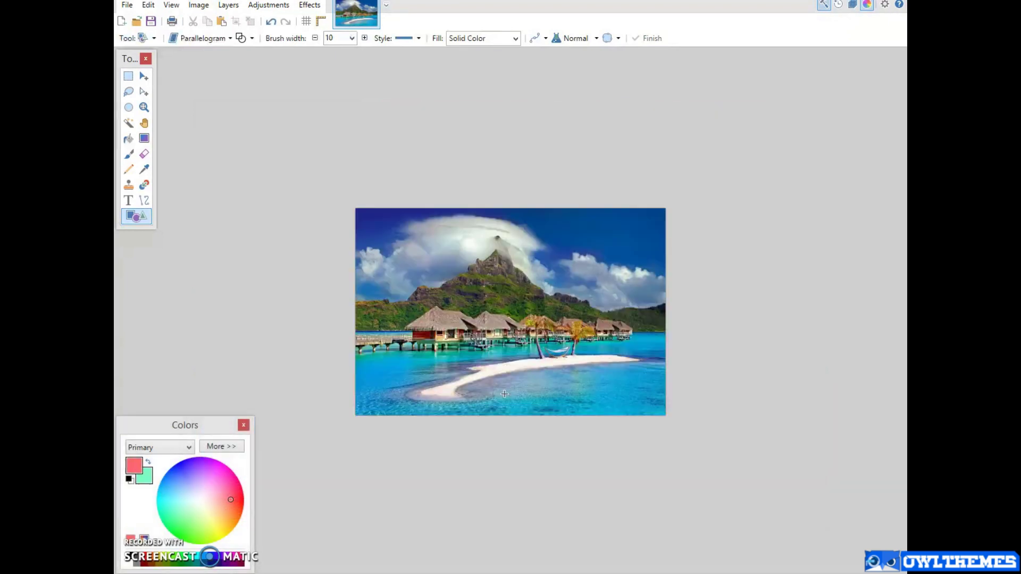
left_click(271, 21)
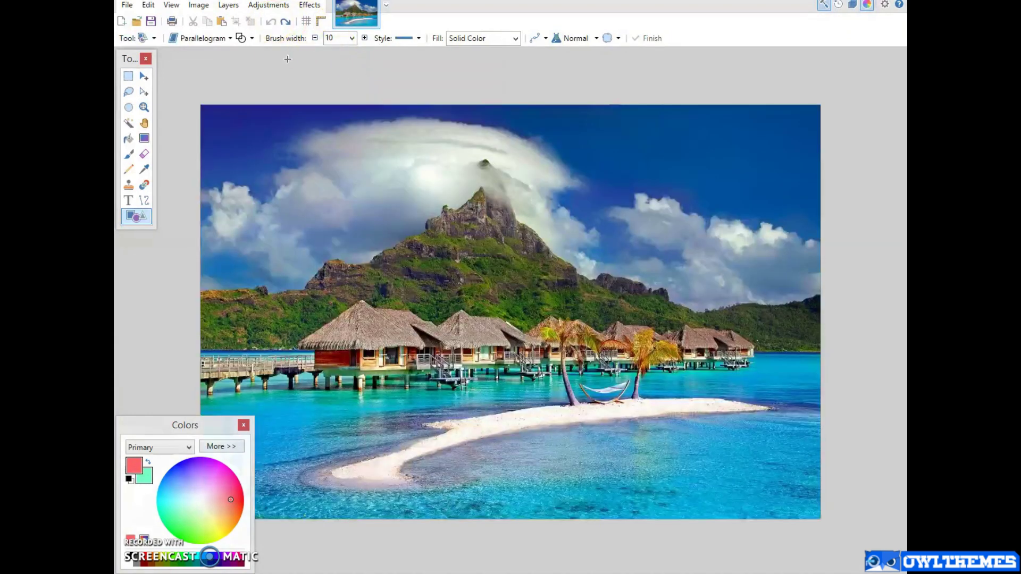
Select a rectangle around the mountain and huts, crop to it, then undo the crop
left_click(128, 76)
left_click_drag(268, 161, 655, 419)
left_click(198, 6)
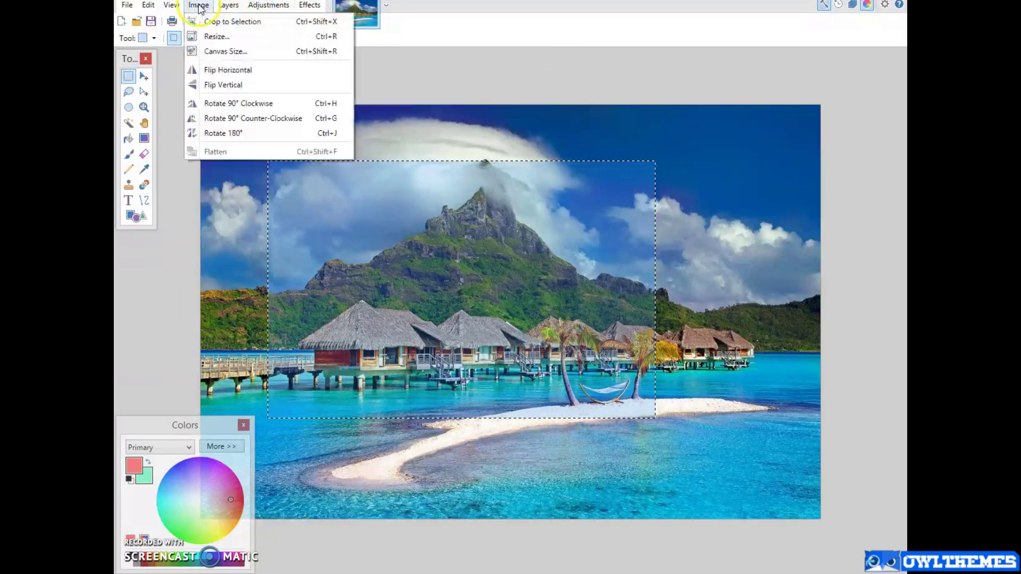
left_click(232, 21)
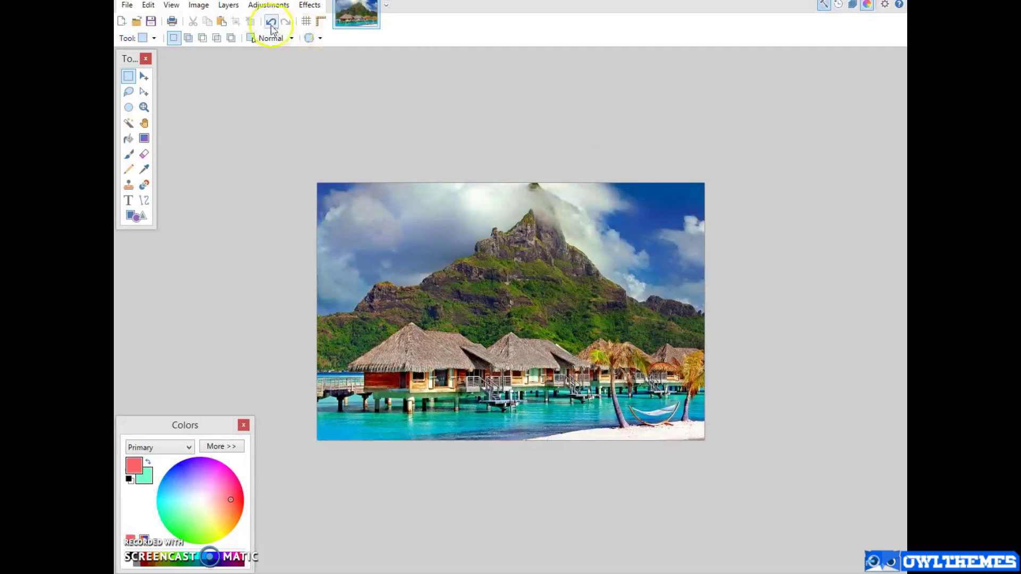
left_click(270, 22)
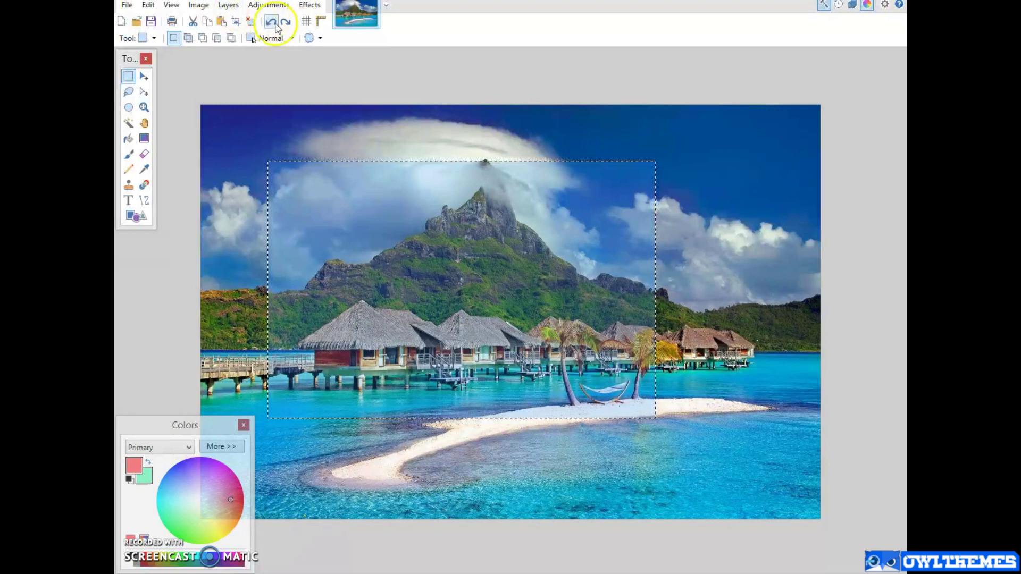
Try Auto-Level on the photo, then undo back to the uncropped original
left_click(267, 6)
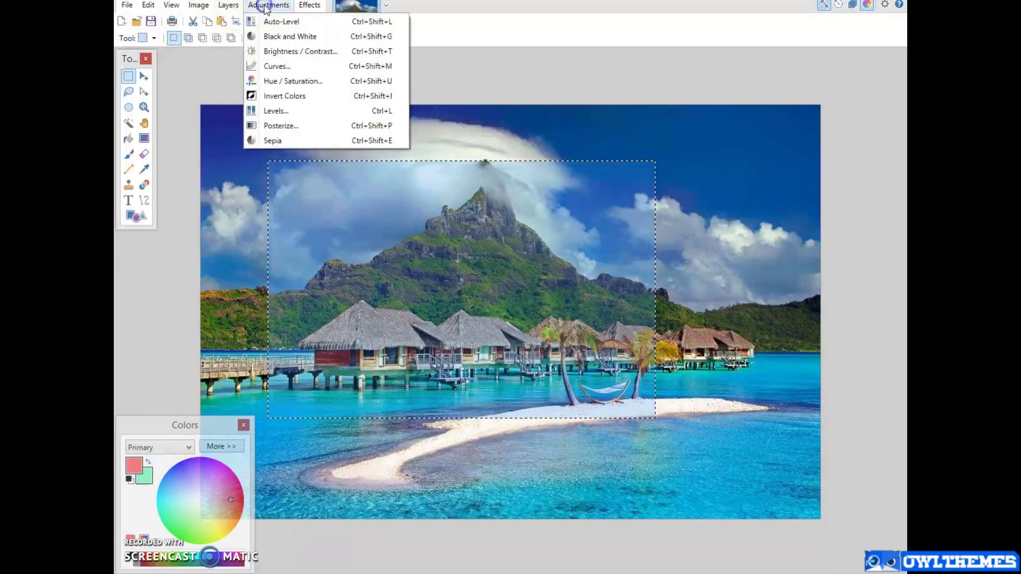
left_click(301, 22)
left_click(198, 4)
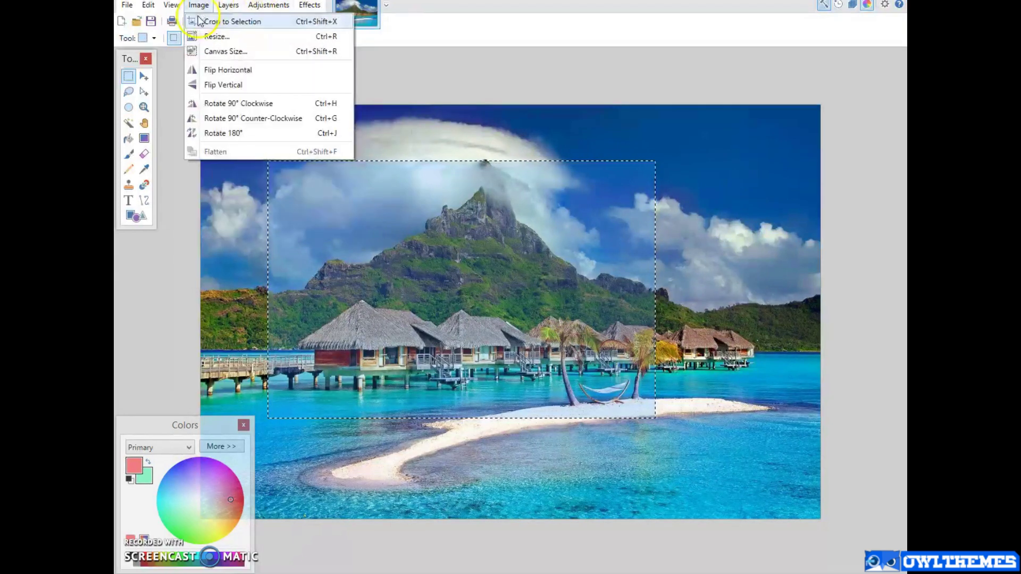
left_click(433, 50)
left_click(271, 21)
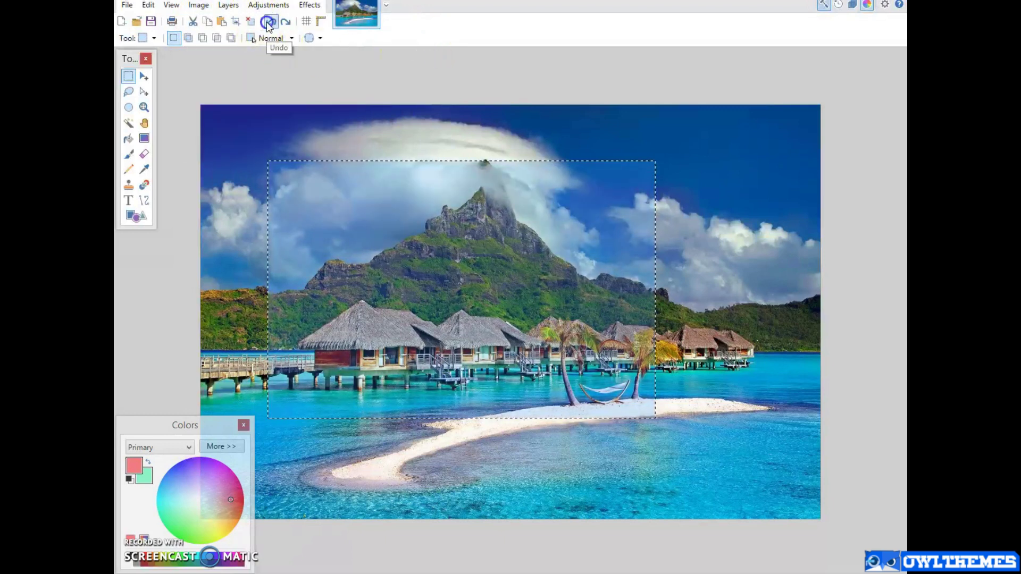
left_click(271, 21)
left_click(271, 5)
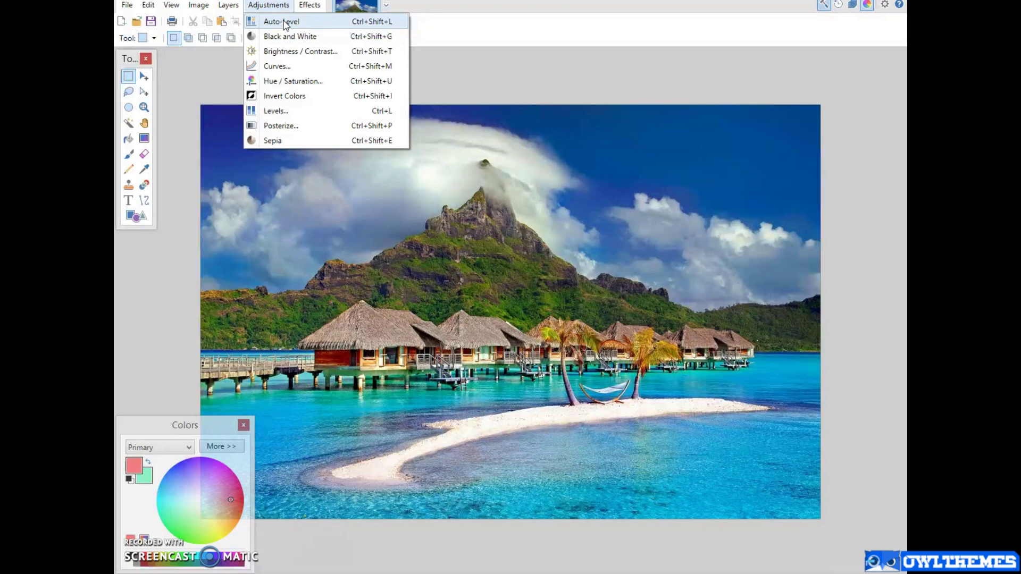
Try Auto-Level and Black and White on the photo, undoing each
left_click(283, 22)
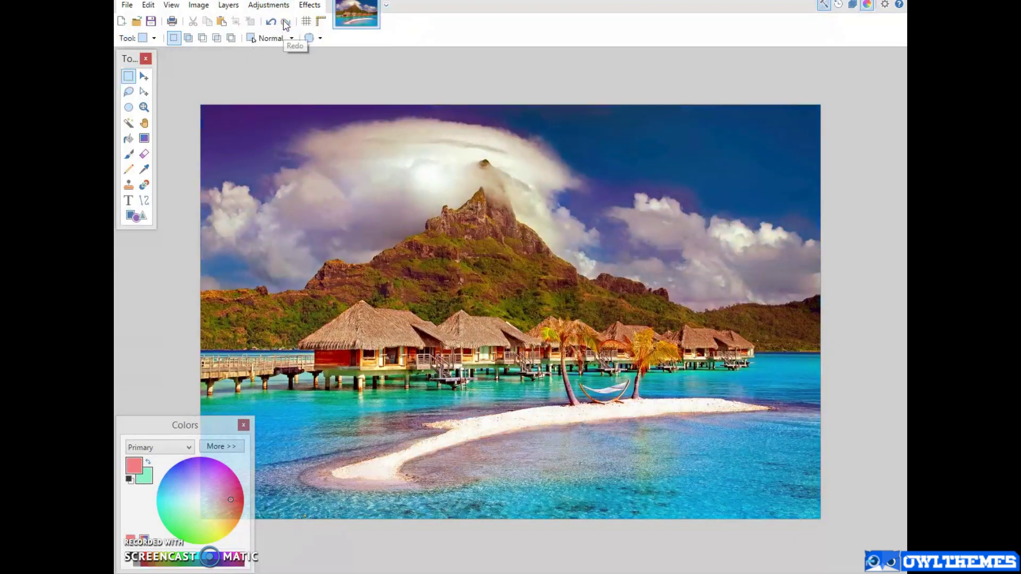
left_click(271, 21)
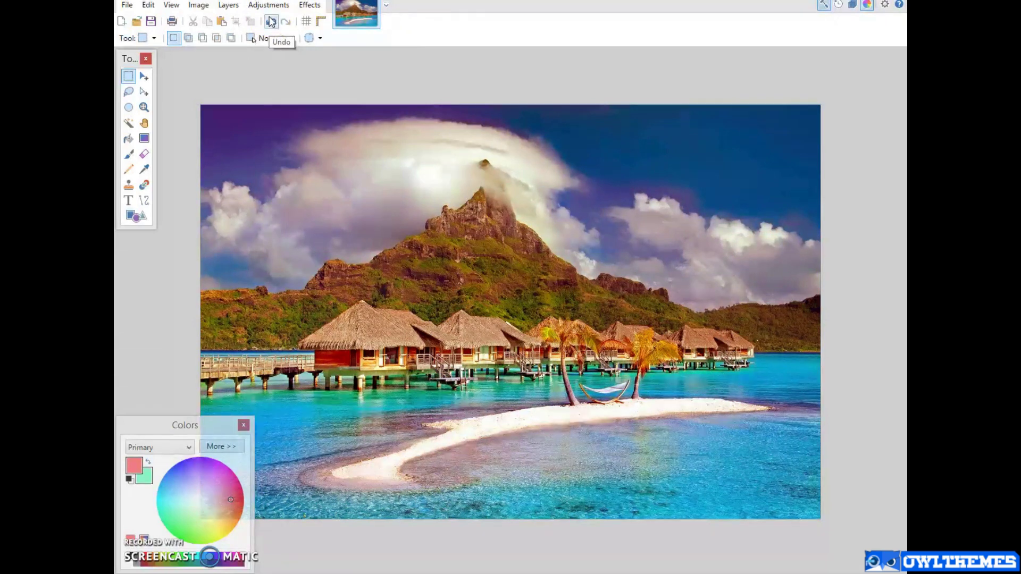
left_click(271, 21)
left_click(269, 5)
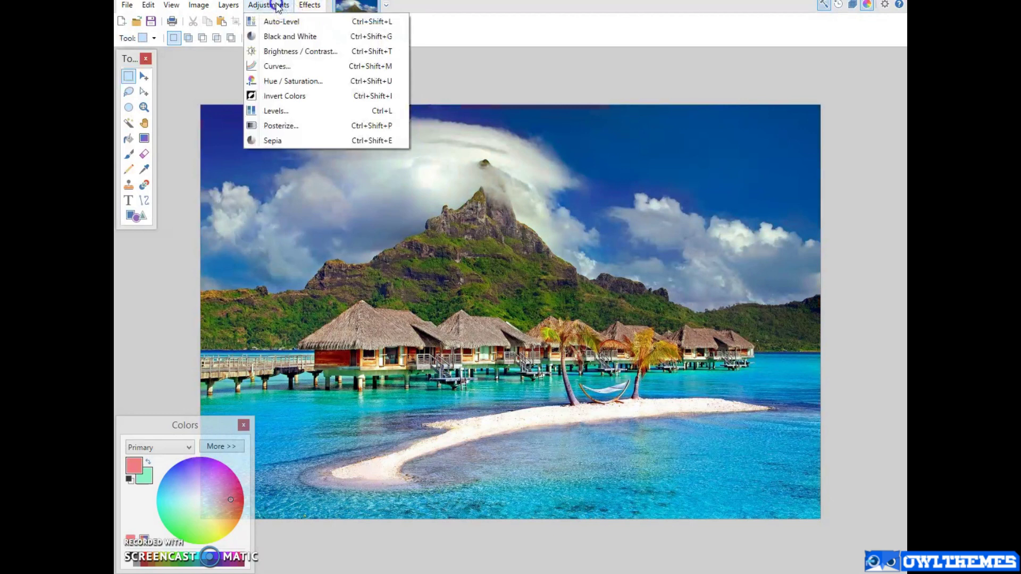
left_click(282, 35)
left_click(268, 22)
Preview contrast -42 in Brightness / Contrast, then cancel without applying
left_click(268, 5)
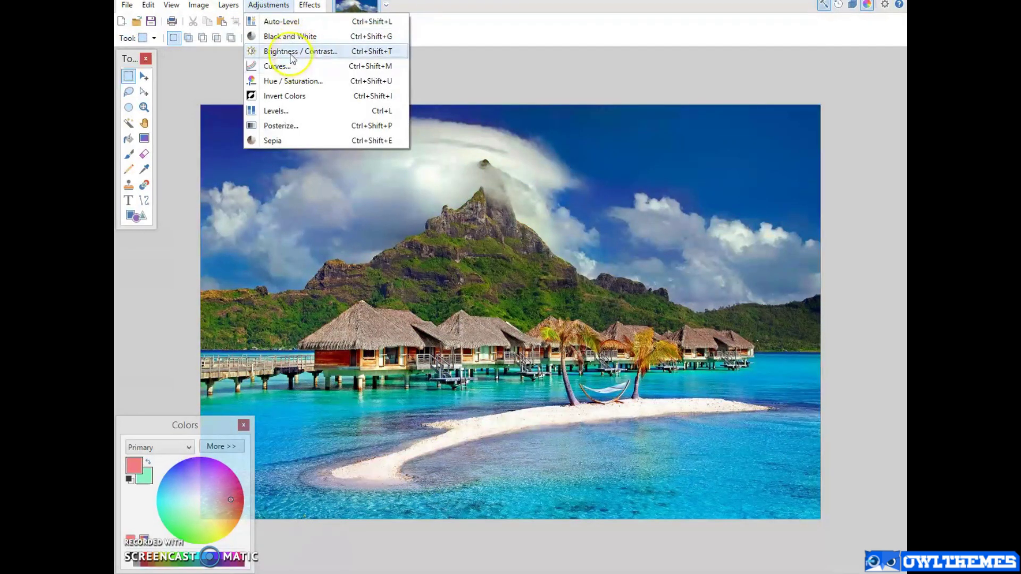
left_click(290, 49)
left_click_drag(462, 242, 399, 62)
left_click_drag(433, 93, 449, 60)
left_click(556, 27)
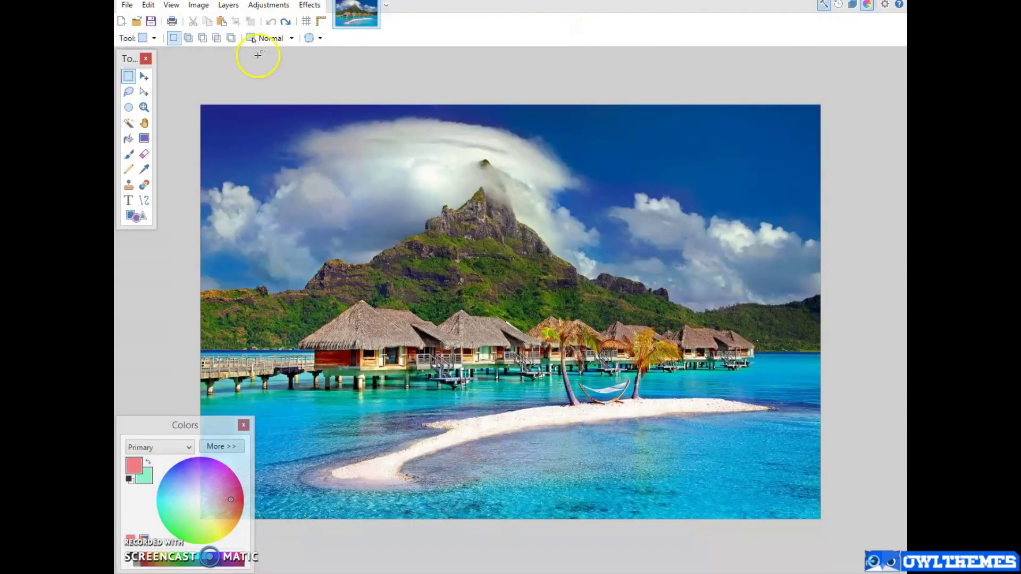
left_click(264, 6)
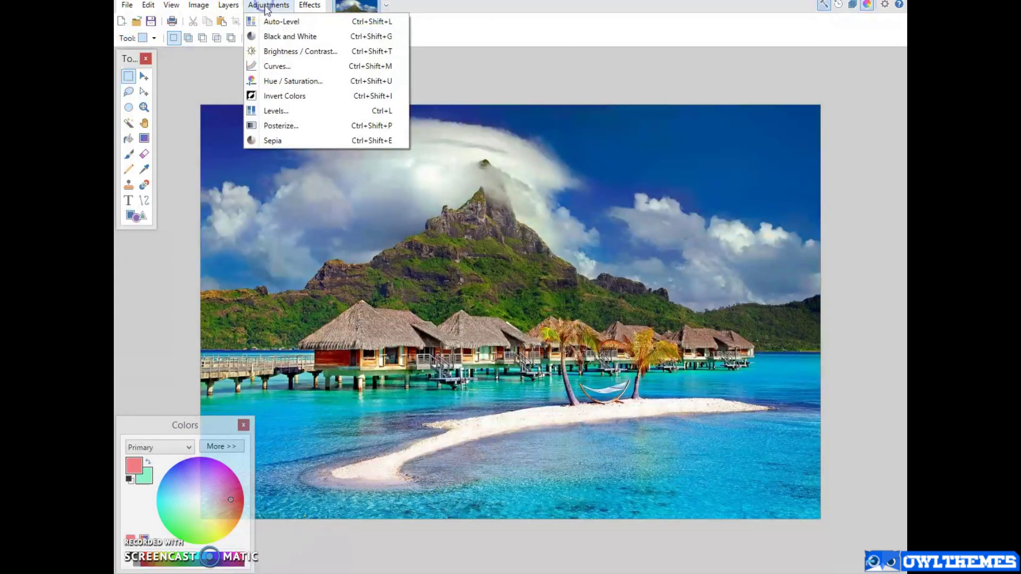
Set Hue / Saturation to hue 5, saturation 81 and lightness -11
left_click(292, 80)
left_click_drag(446, 227, 531, 35)
left_click_drag(548, 73, 523, 96)
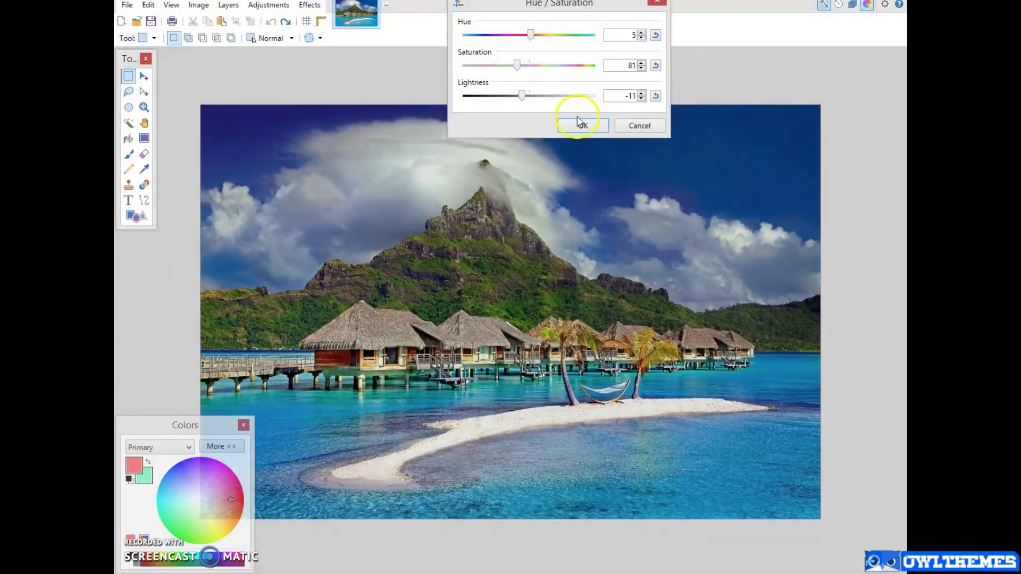